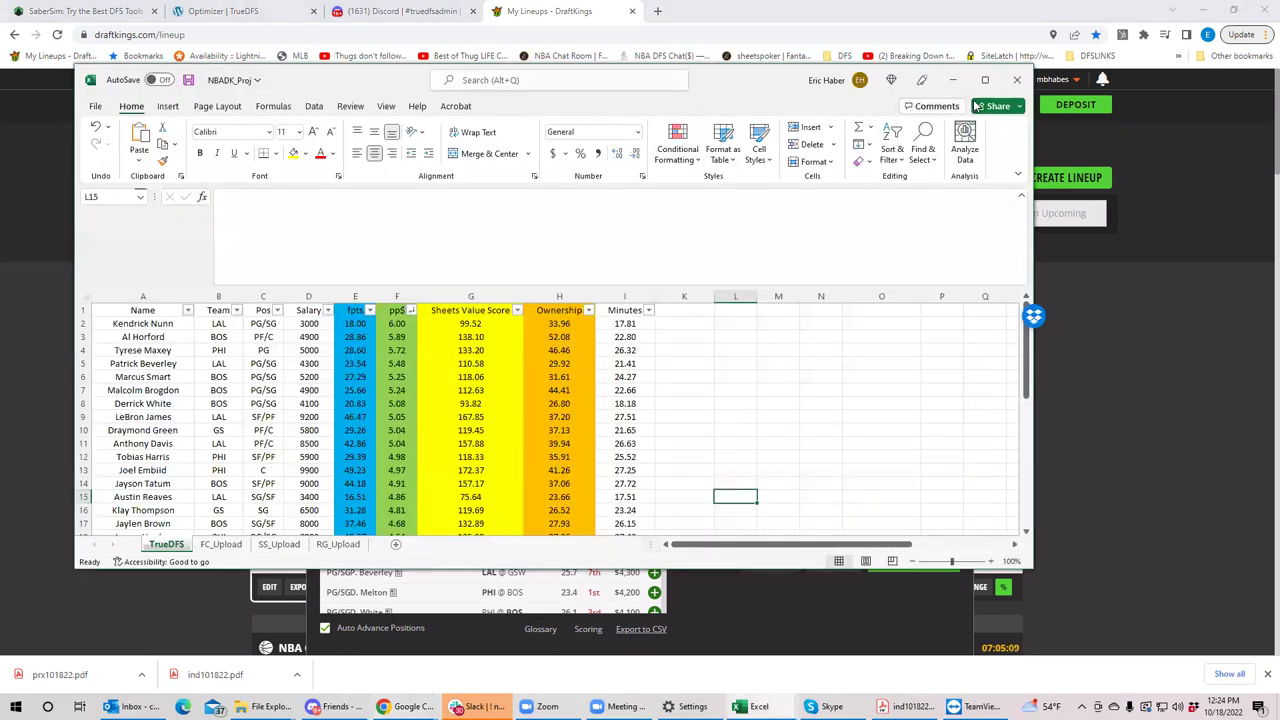
Maximize the NBADK_Proj workbook and sort the player table from largest to smallest by pp$, then by Sheets Value Score
{"action": "left_click", "coordinate": [984, 86]}
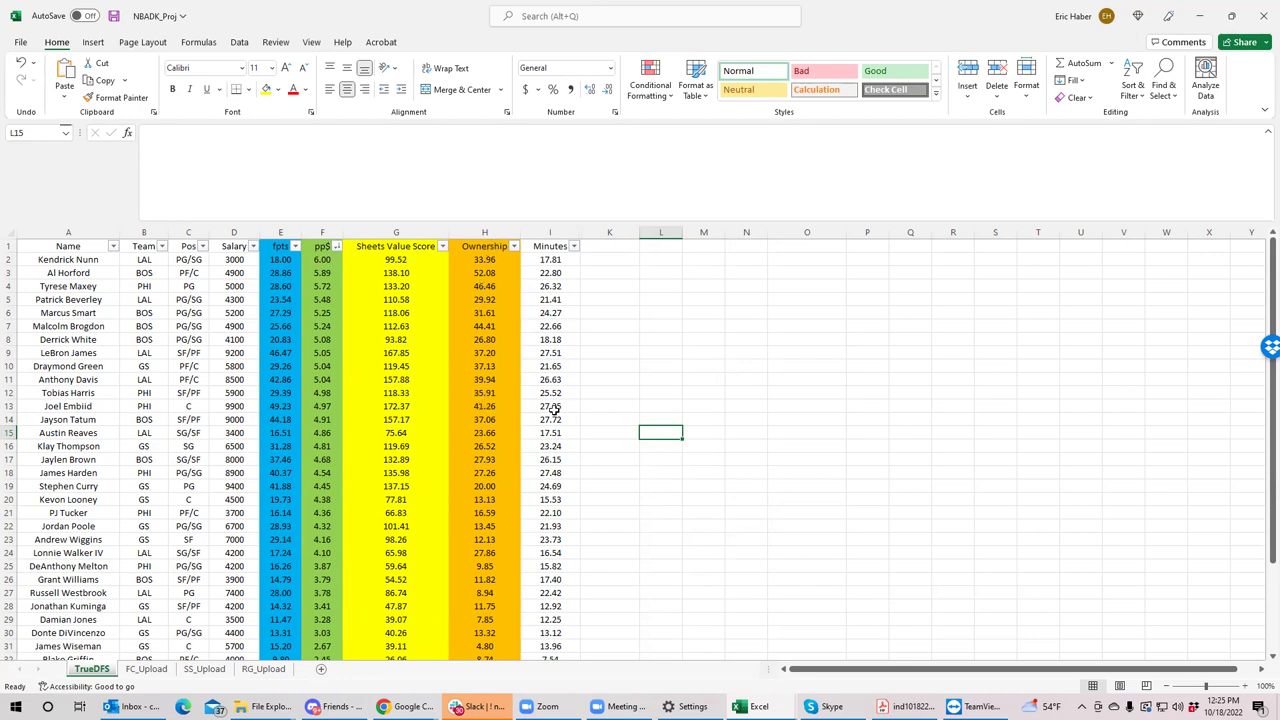
{"action": "left_click", "coordinate": [337, 247]}
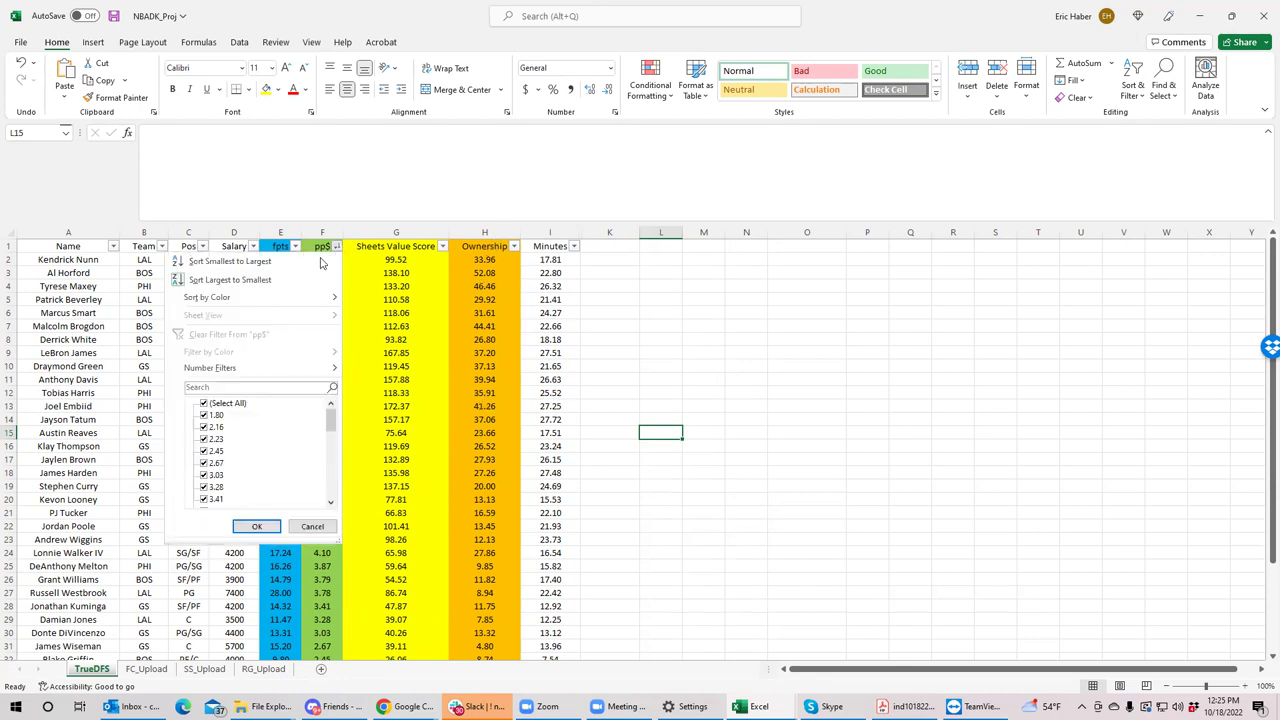
{"action": "left_click", "coordinate": [287, 275]}
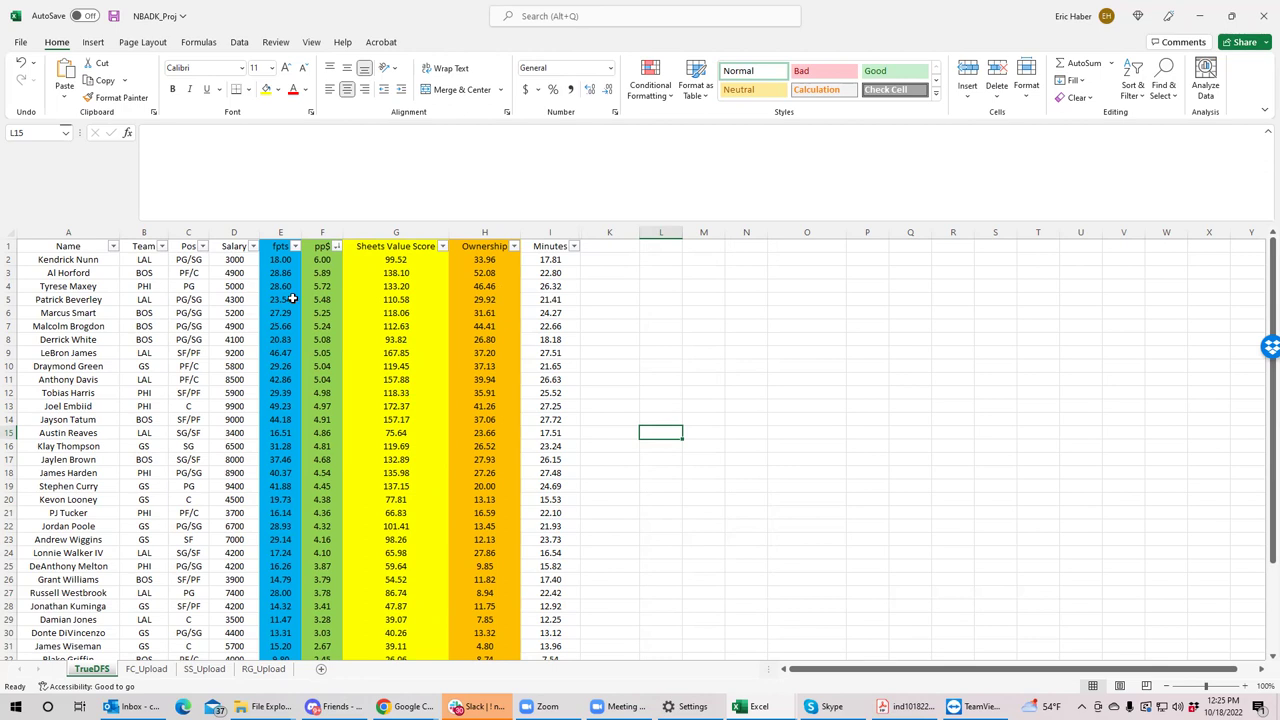
{"action": "left_click", "coordinate": [442, 246]}
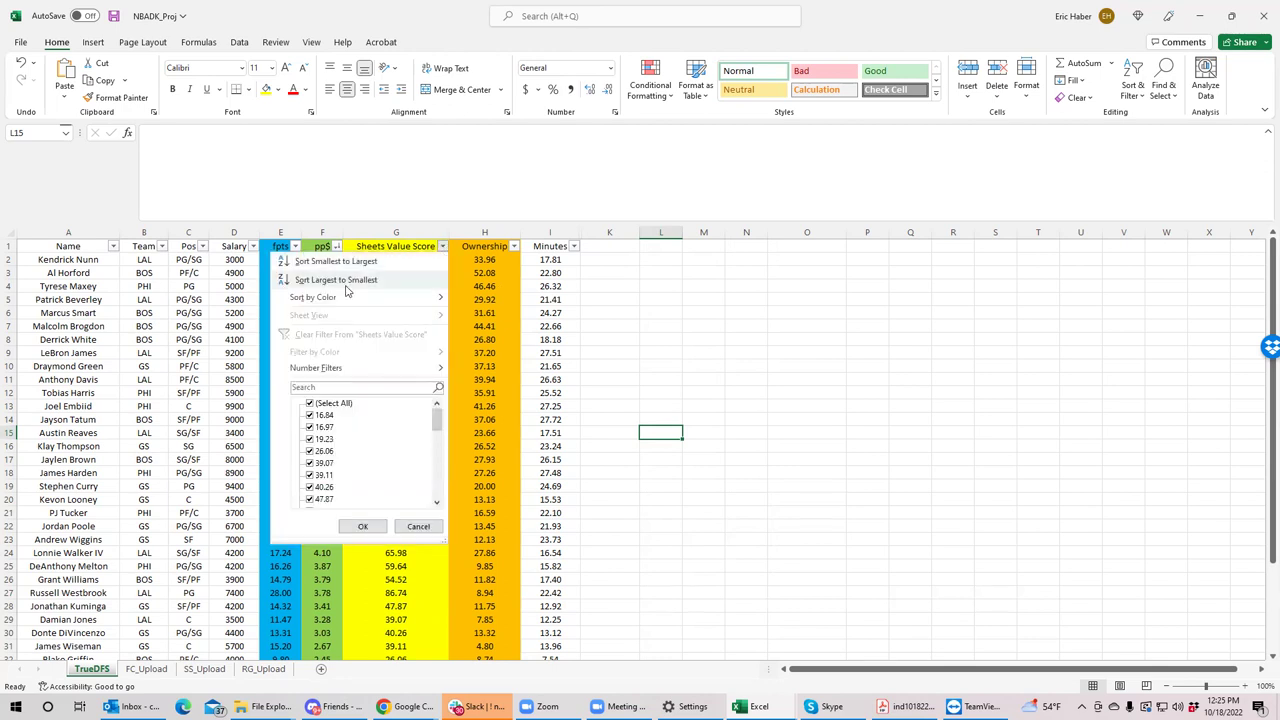
{"action": "left_click", "coordinate": [345, 278]}
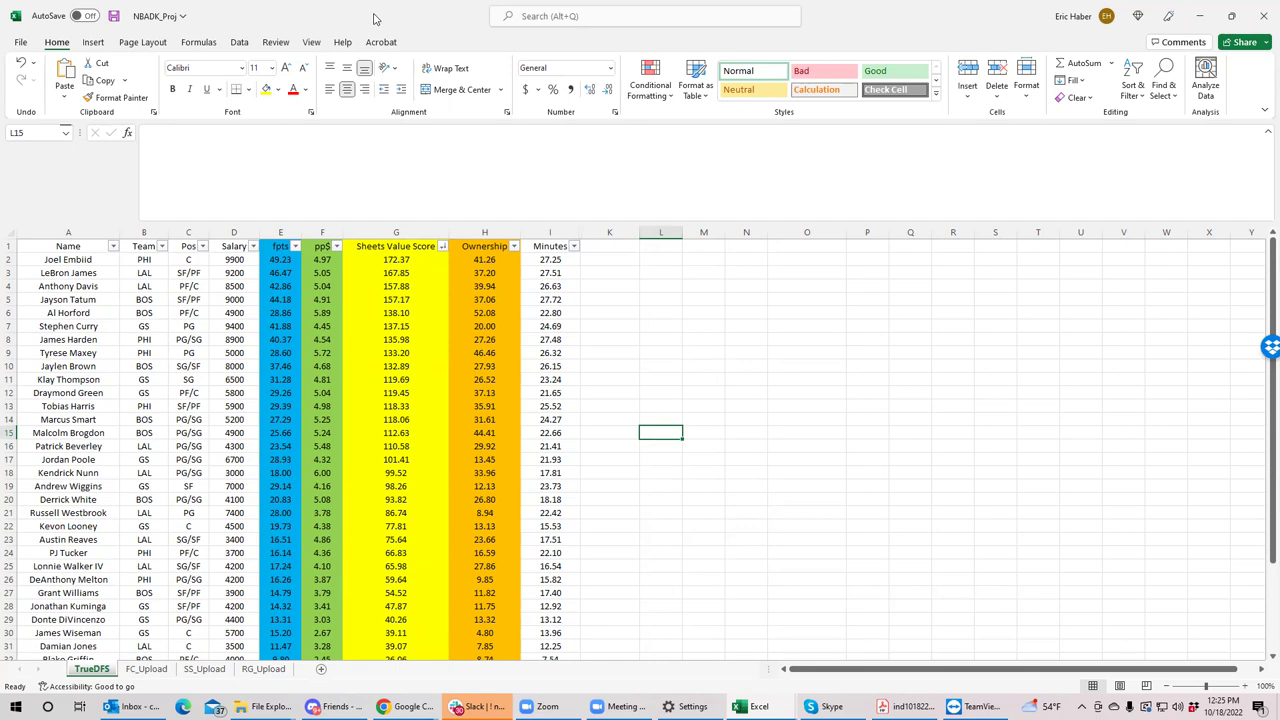
Switch to the DraftKings lineup editor, limit the point guards to Philadelphia, and add T. Maxey at PG
{"action": "key", "text": "alt+Tab"}
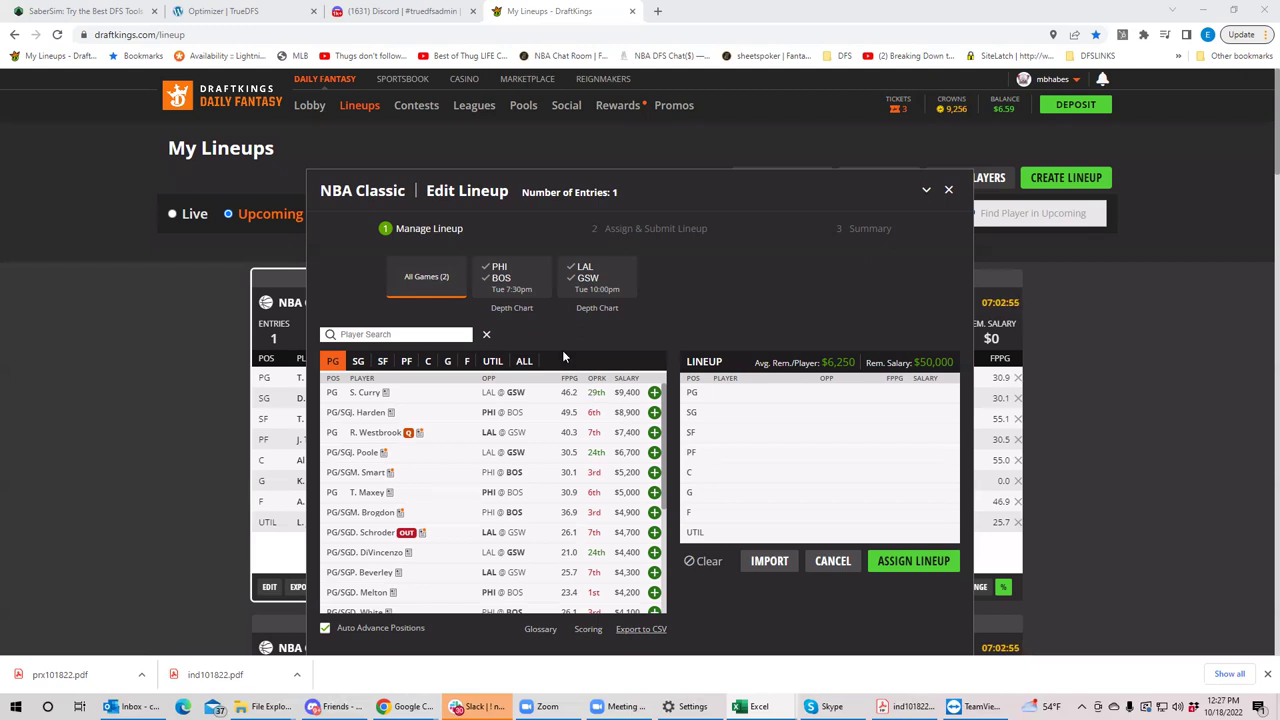
{"action": "left_click", "coordinate": [503, 275]}
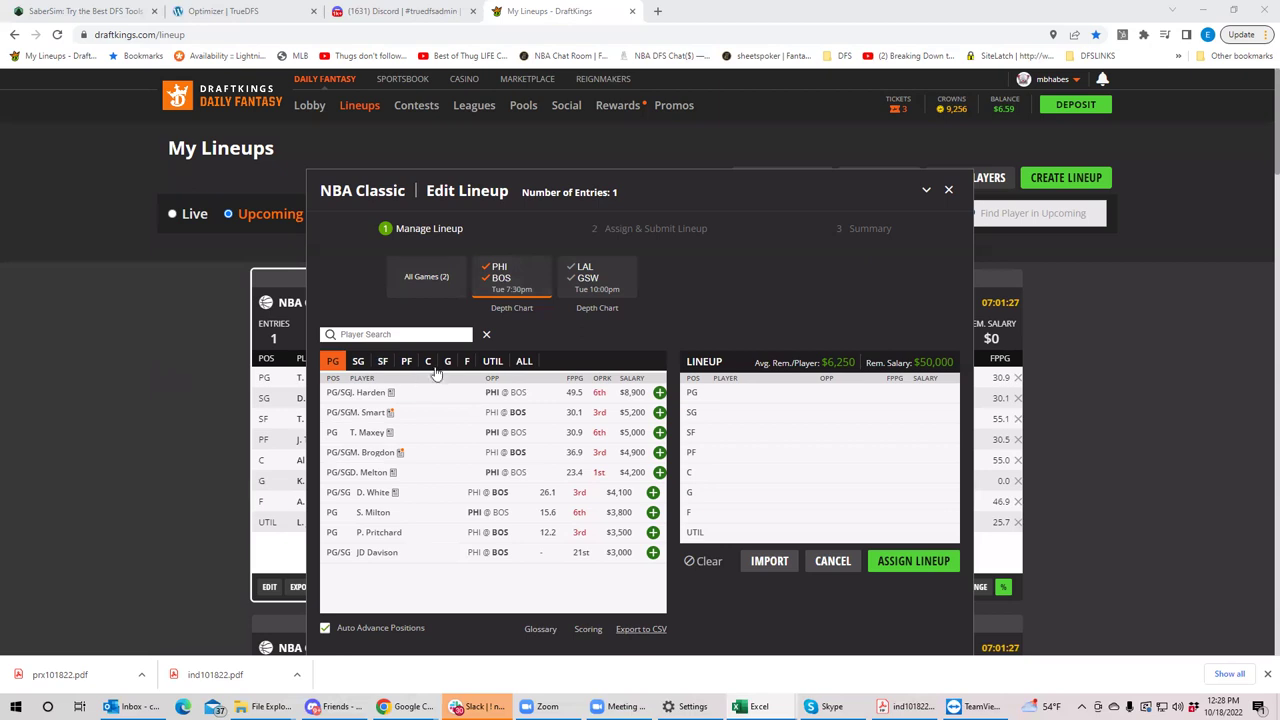
{"action": "left_click", "coordinate": [500, 280]}
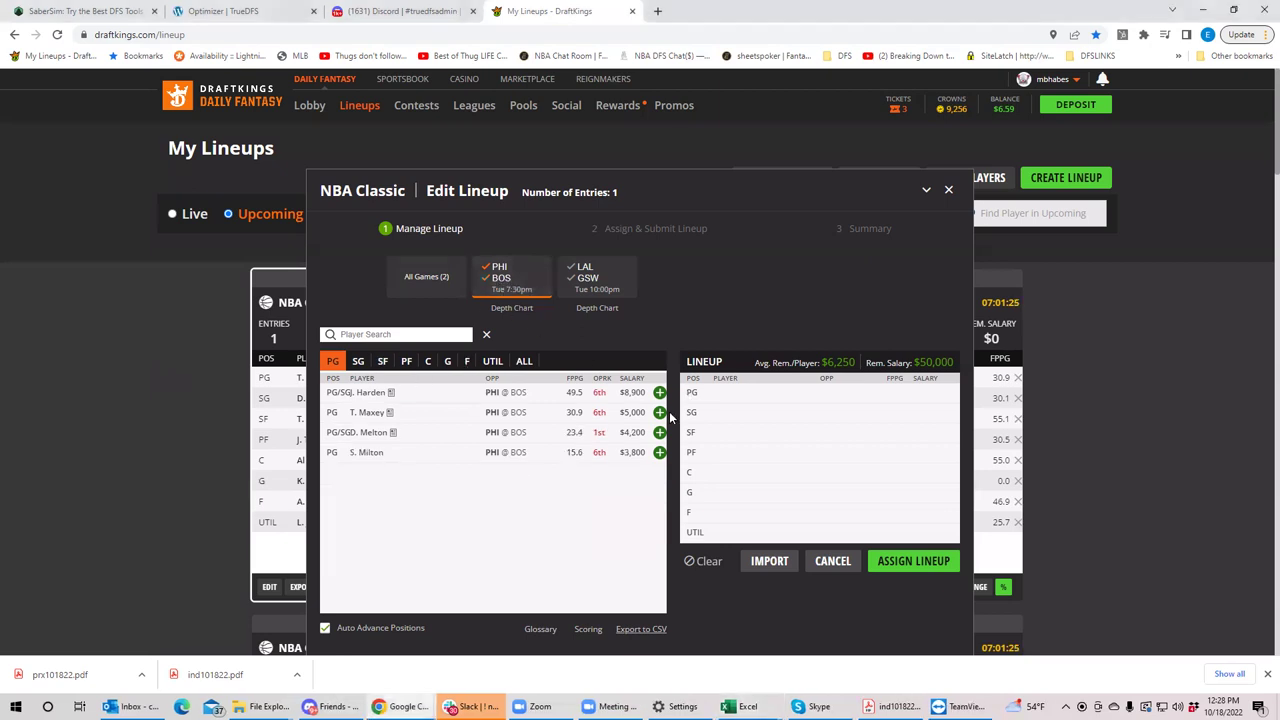
{"action": "left_click", "coordinate": [659, 412]}
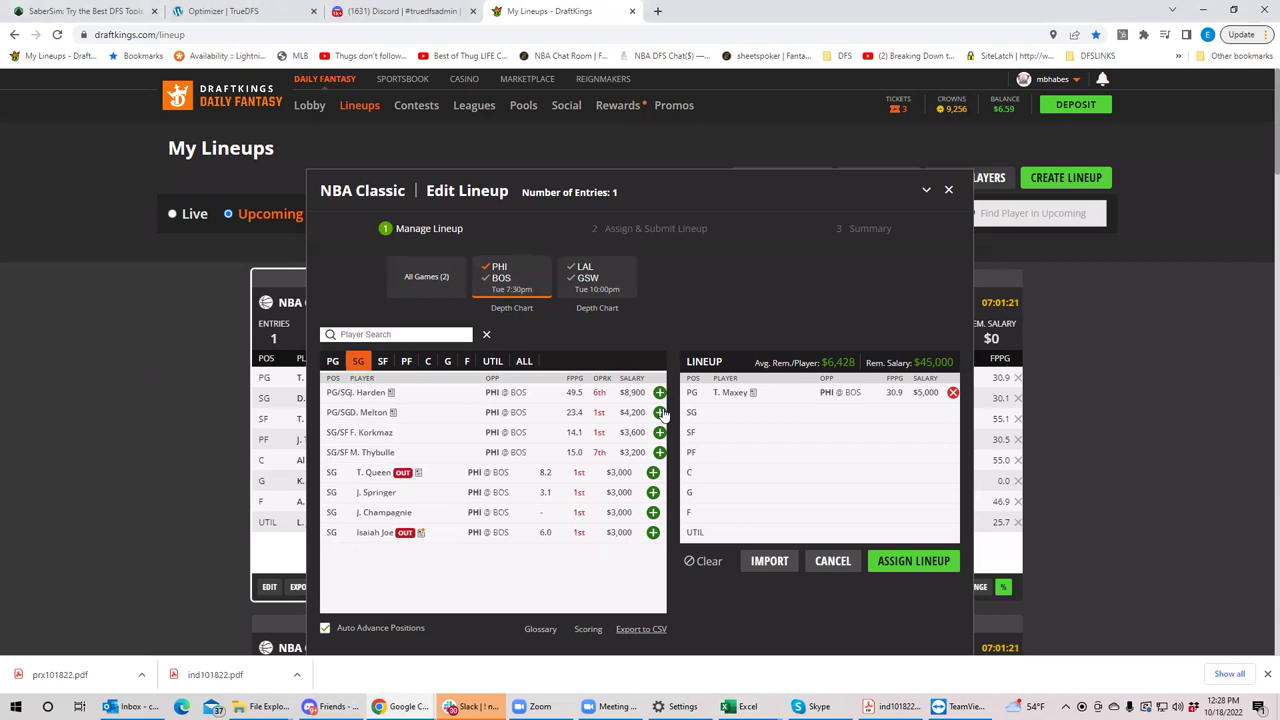
Restore the player pool to all games and add Joel Embiid to the lineup at C
{"action": "left_click", "coordinate": [500, 272]}
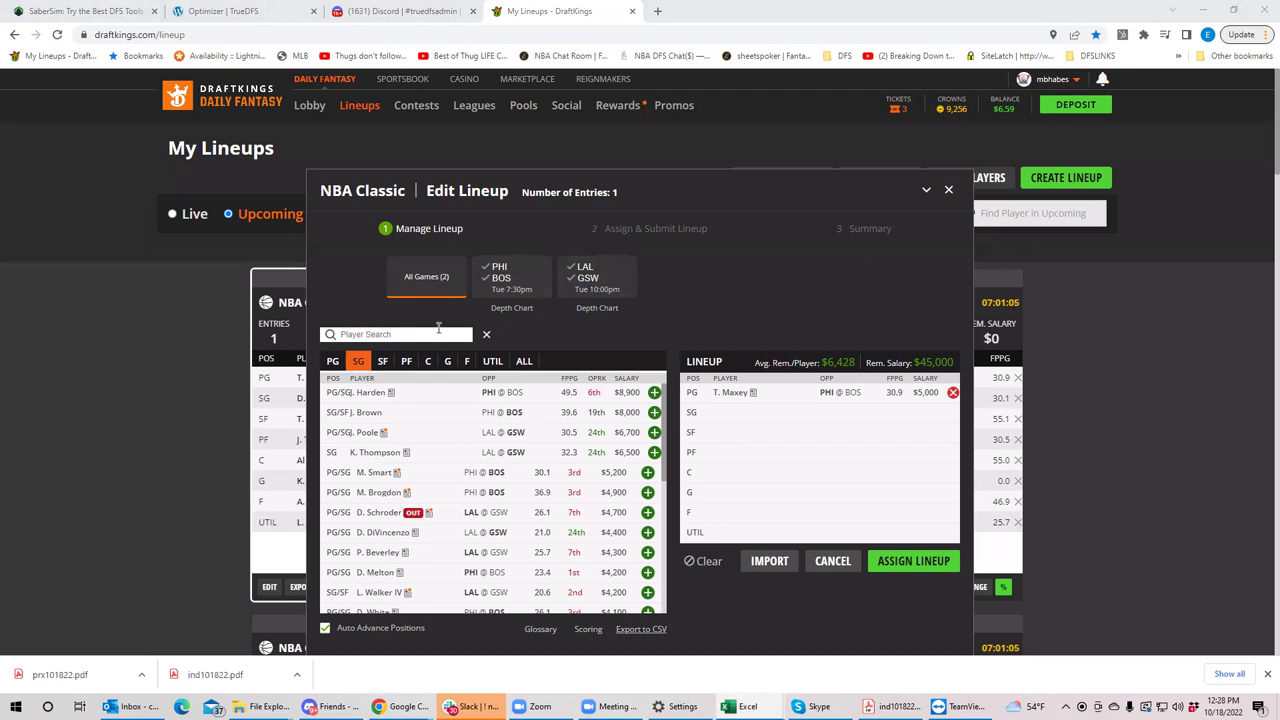
{"action": "left_click", "coordinate": [428, 363]}
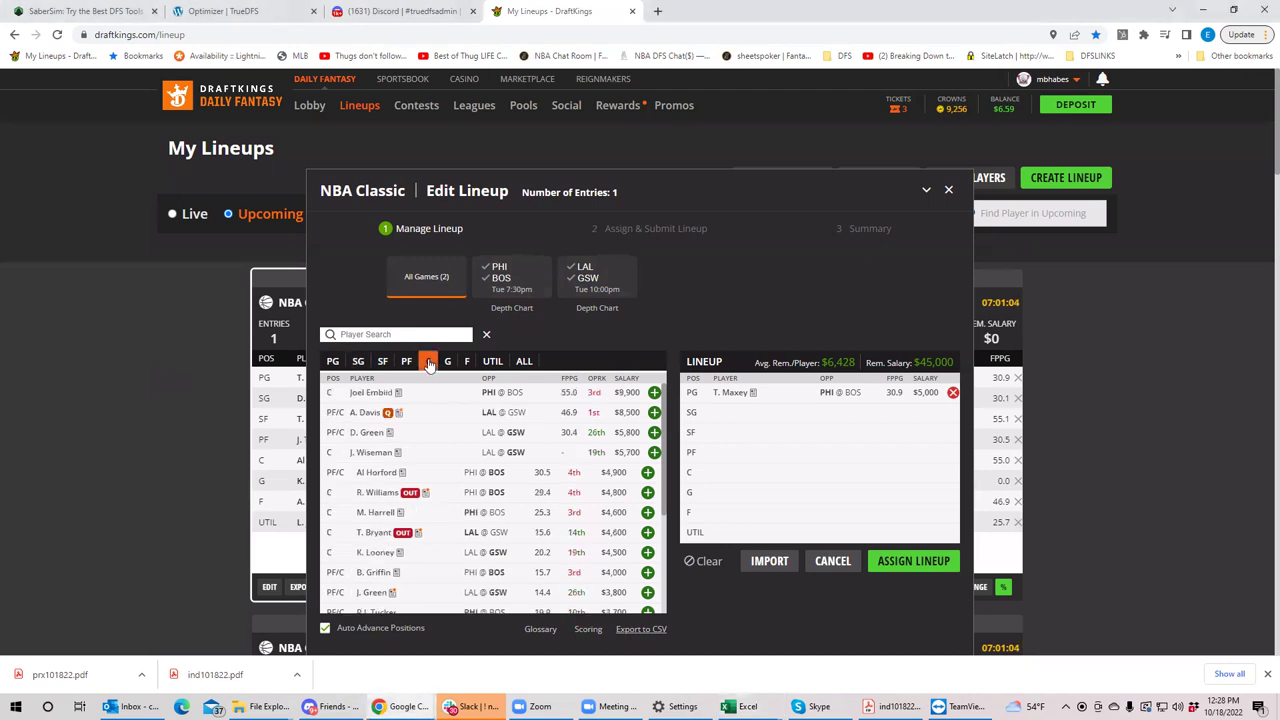
{"action": "left_click", "coordinate": [654, 392]}
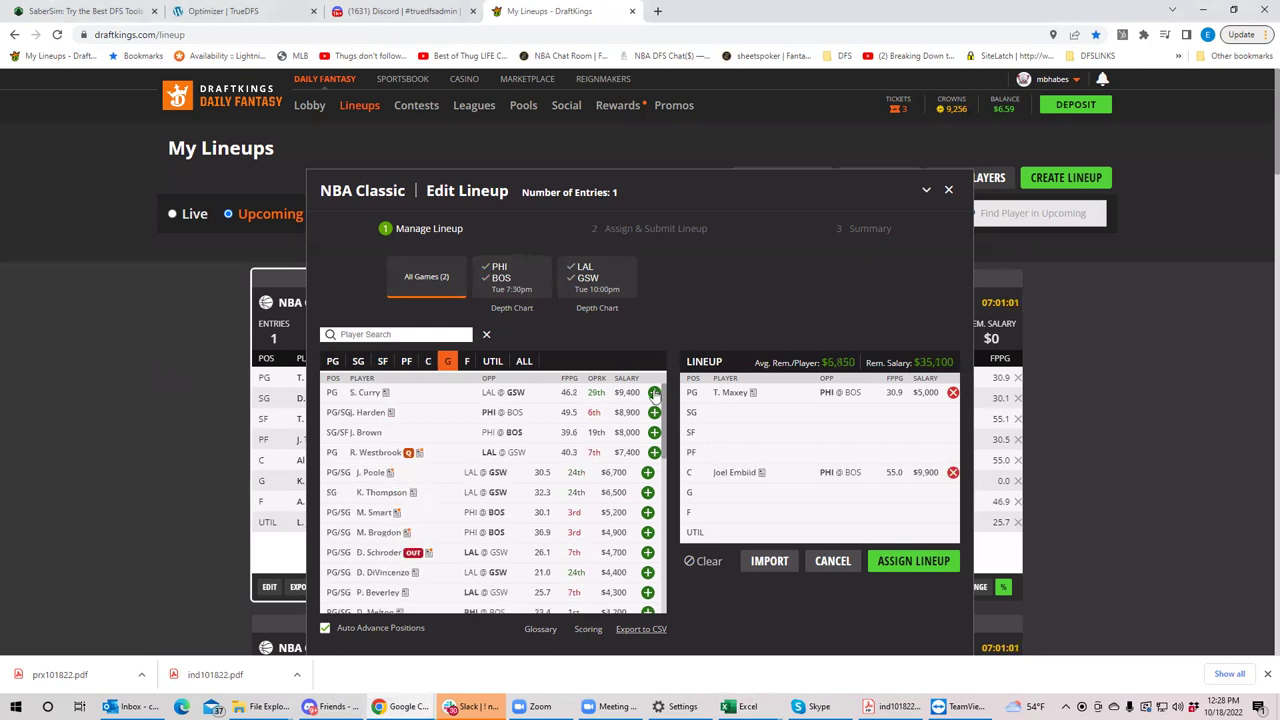
Add J. Harden to the lineup at SG
{"action": "left_click", "coordinate": [362, 363]}
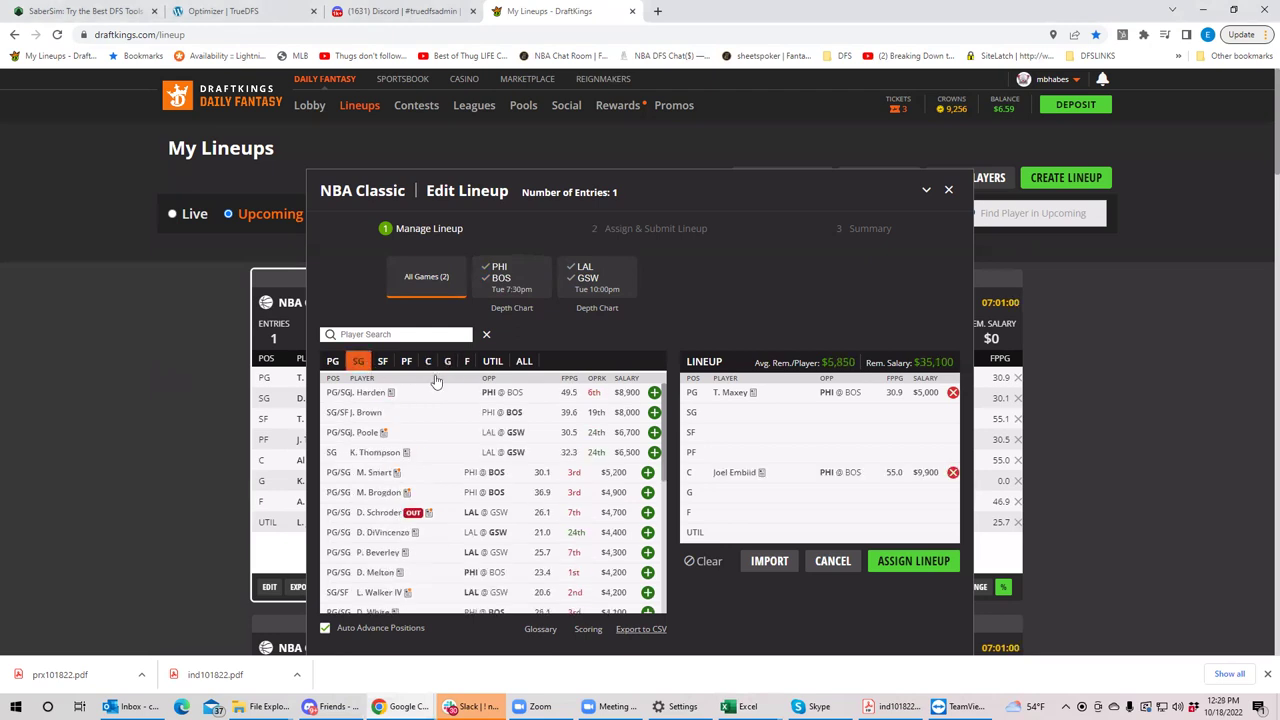
{"action": "left_click", "coordinate": [654, 392]}
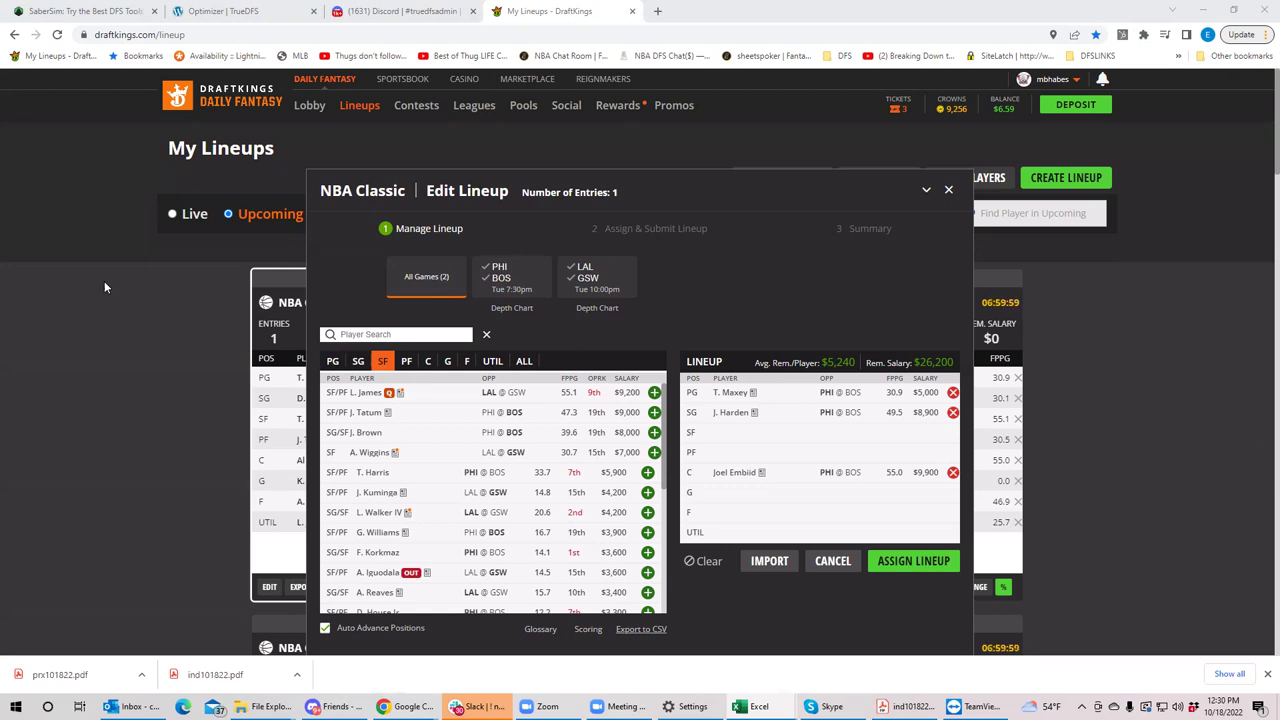
Check Philadelphia's available centers, narrow the power forwards to Boston, and add Al Horford at PF
{"action": "left_click", "coordinate": [425, 362]}
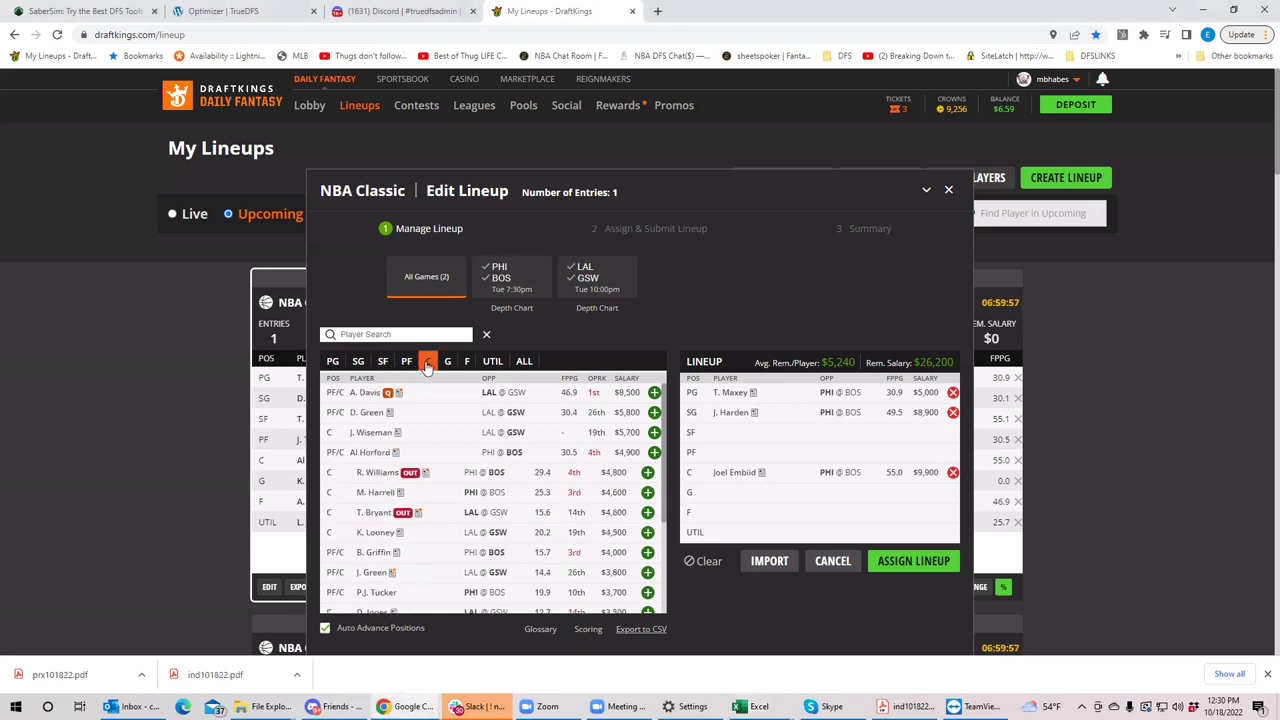
{"action": "left_click", "coordinate": [497, 276]}
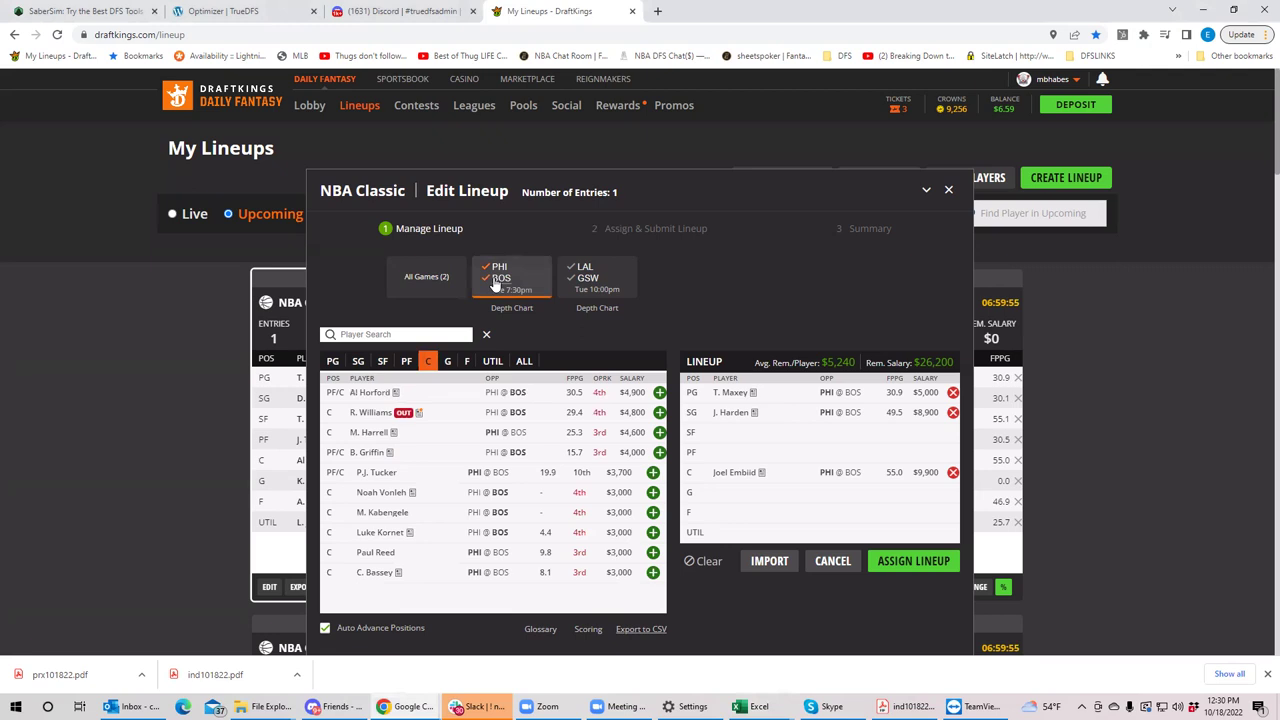
{"action": "left_click", "coordinate": [497, 281]}
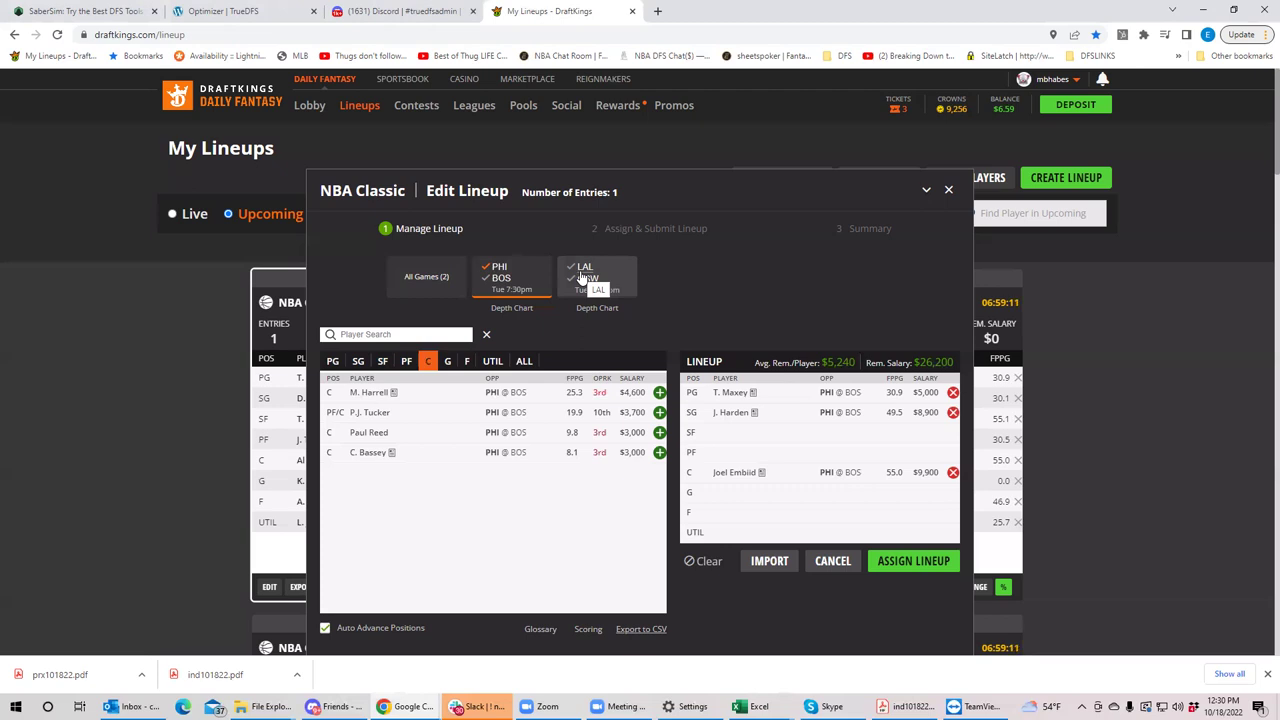
{"action": "left_click", "coordinate": [505, 270]}
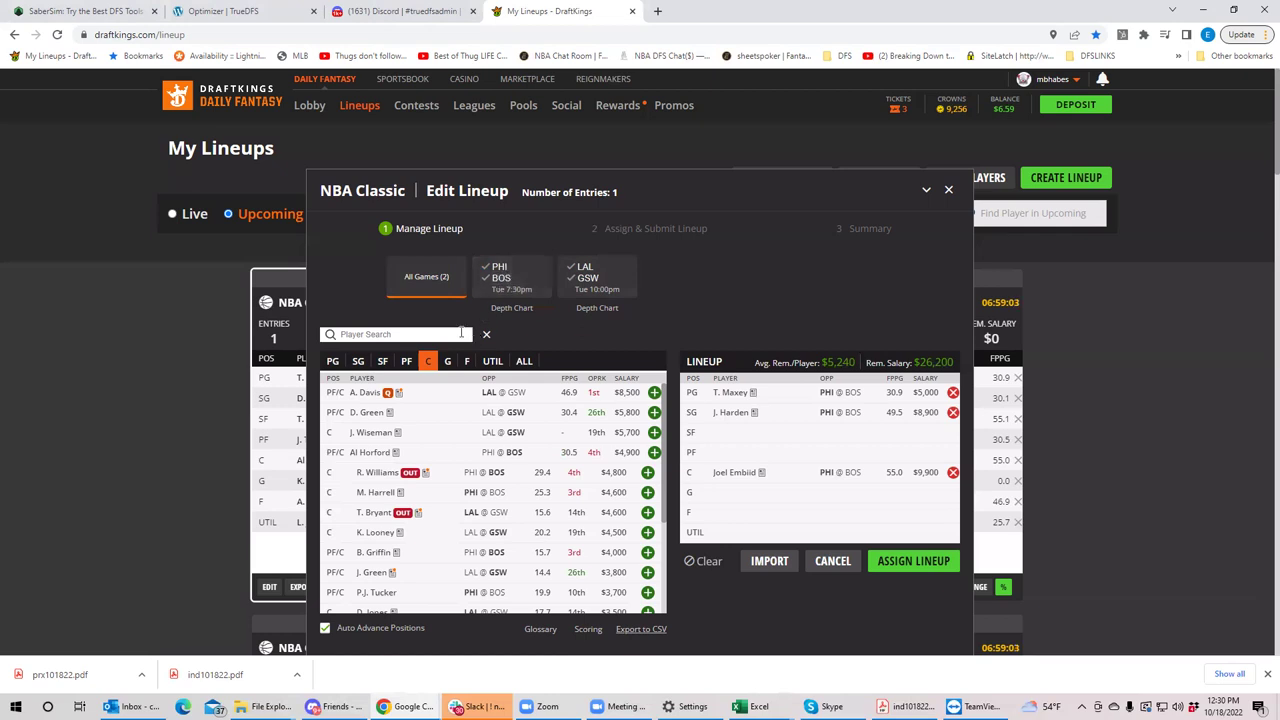
{"action": "left_click", "coordinate": [410, 364]}
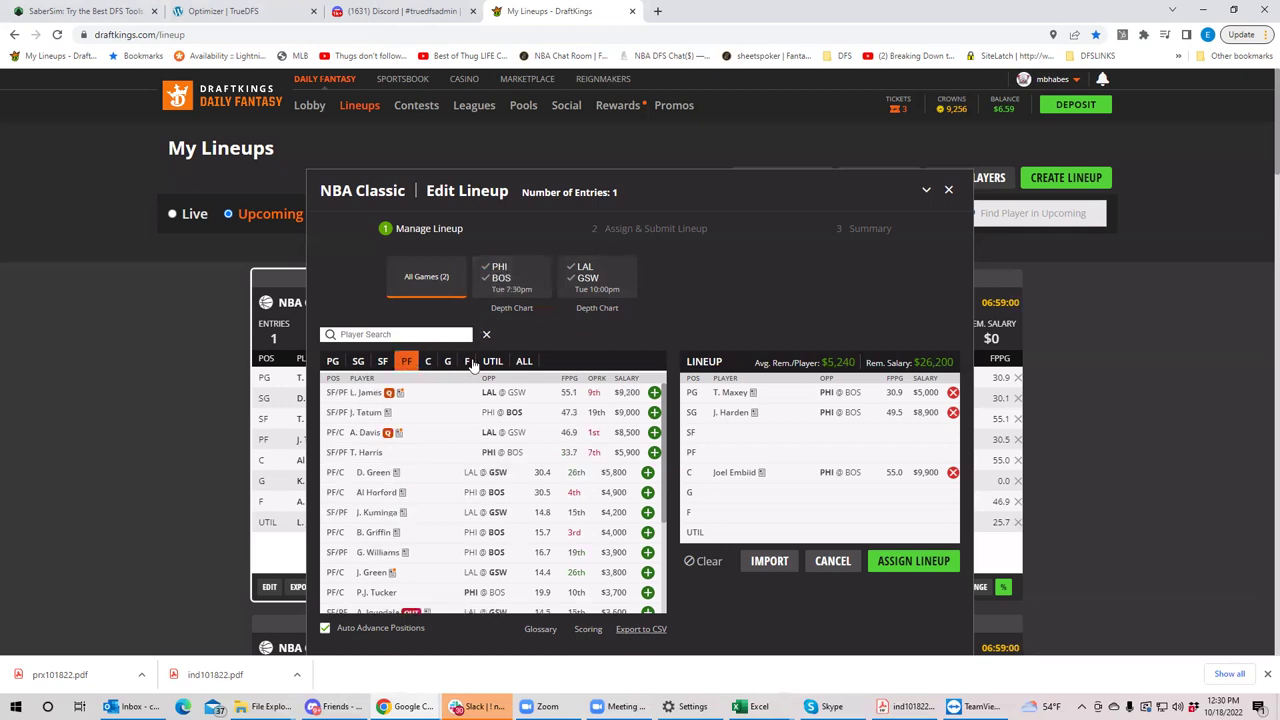
{"action": "left_click", "coordinate": [497, 278]}
{"action": "left_click", "coordinate": [497, 278]}
{"action": "left_click", "coordinate": [496, 268]}
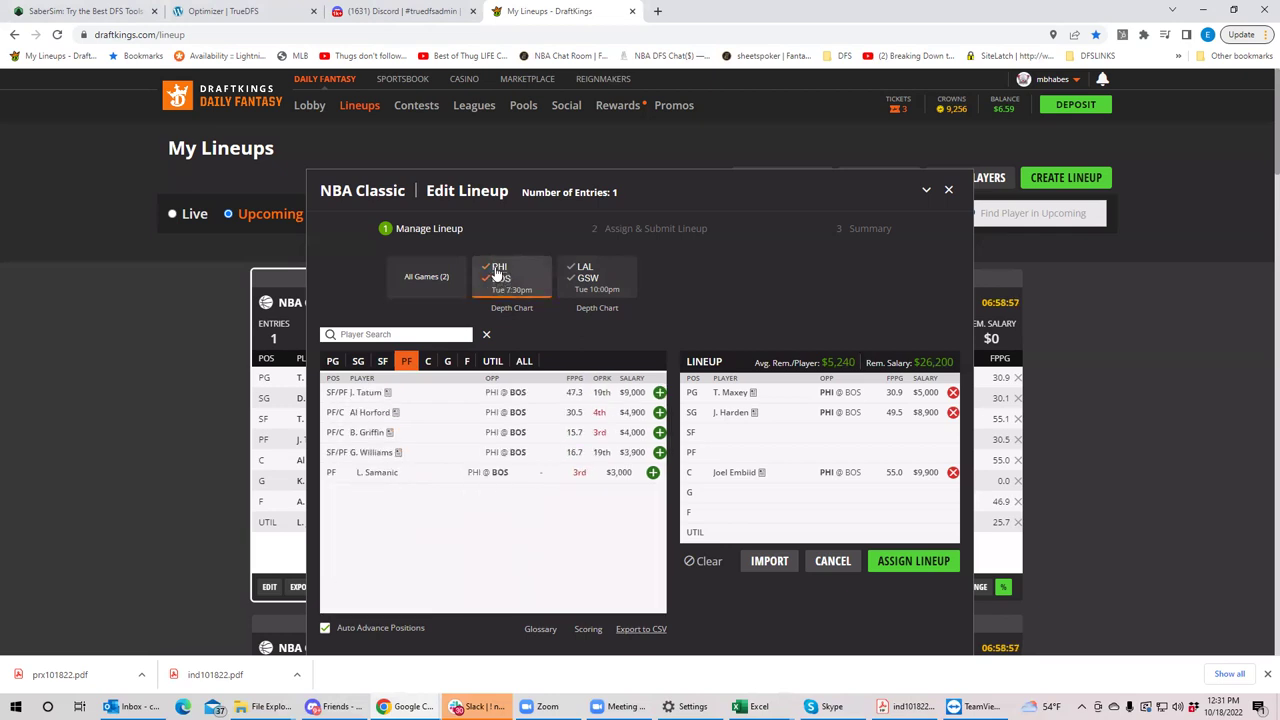
{"action": "left_click", "coordinate": [659, 413]}
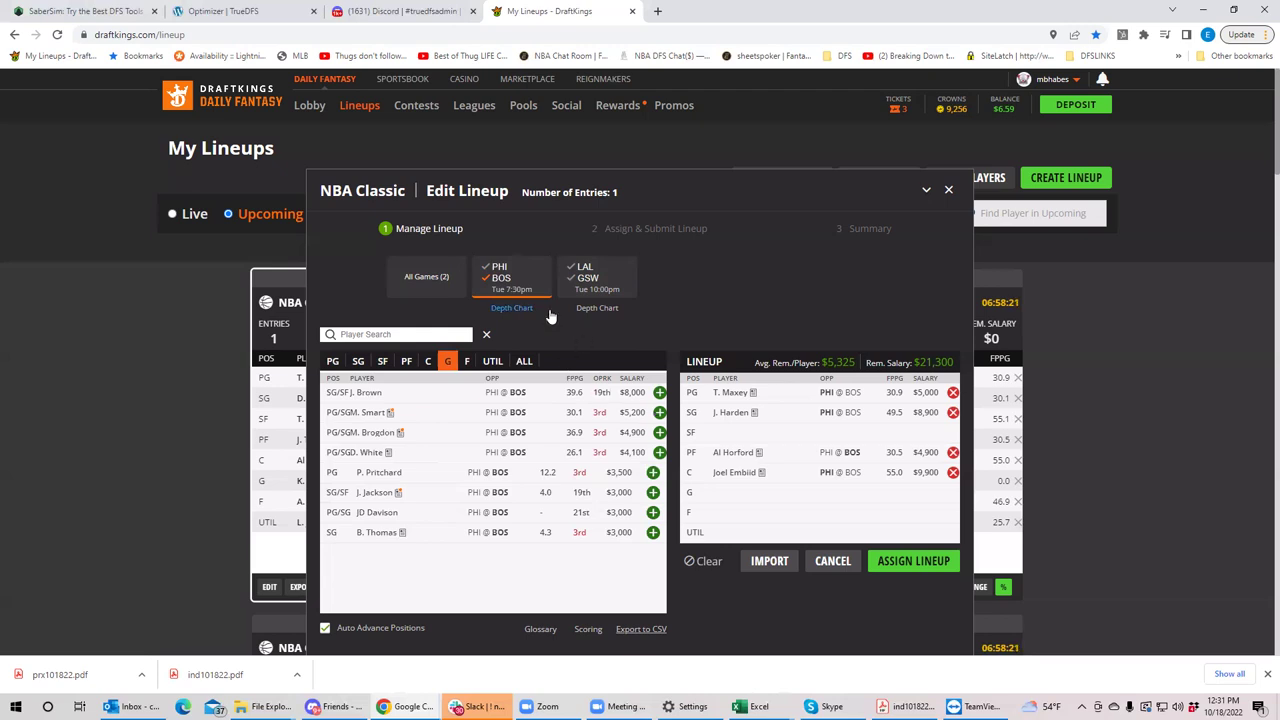
Remove J. Harden and Al Horford from the lineup
{"action": "left_click", "coordinate": [953, 413]}
{"action": "left_click", "coordinate": [953, 452]}
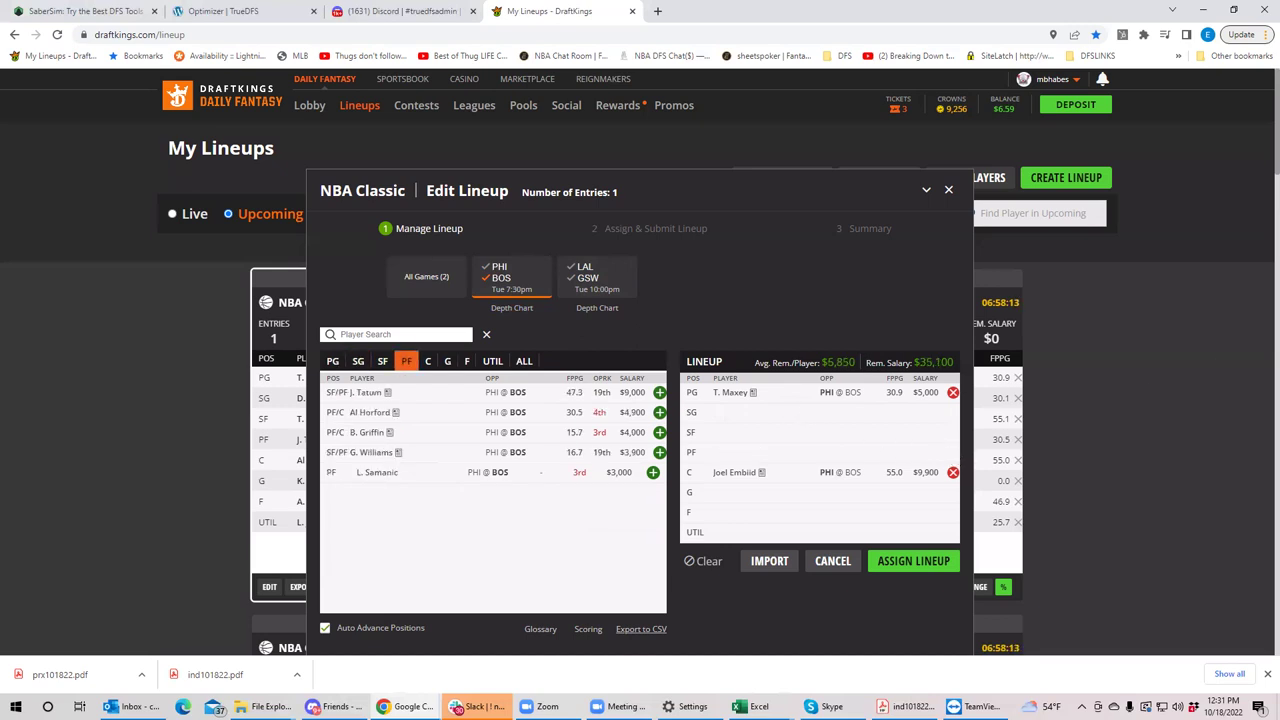
Search the player pool for "white" and add D. White to the lineup at SG
{"action": "key", "text": "alt+Tab"}
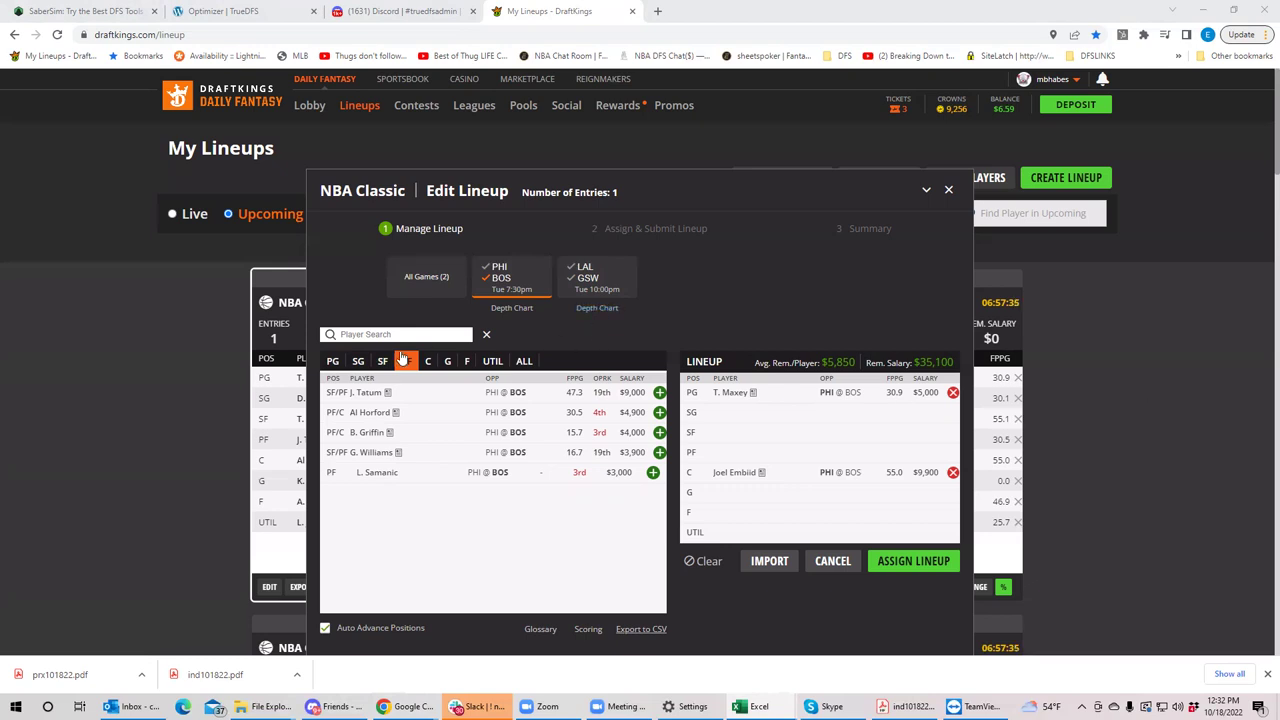
{"action": "left_click", "coordinate": [358, 362]}
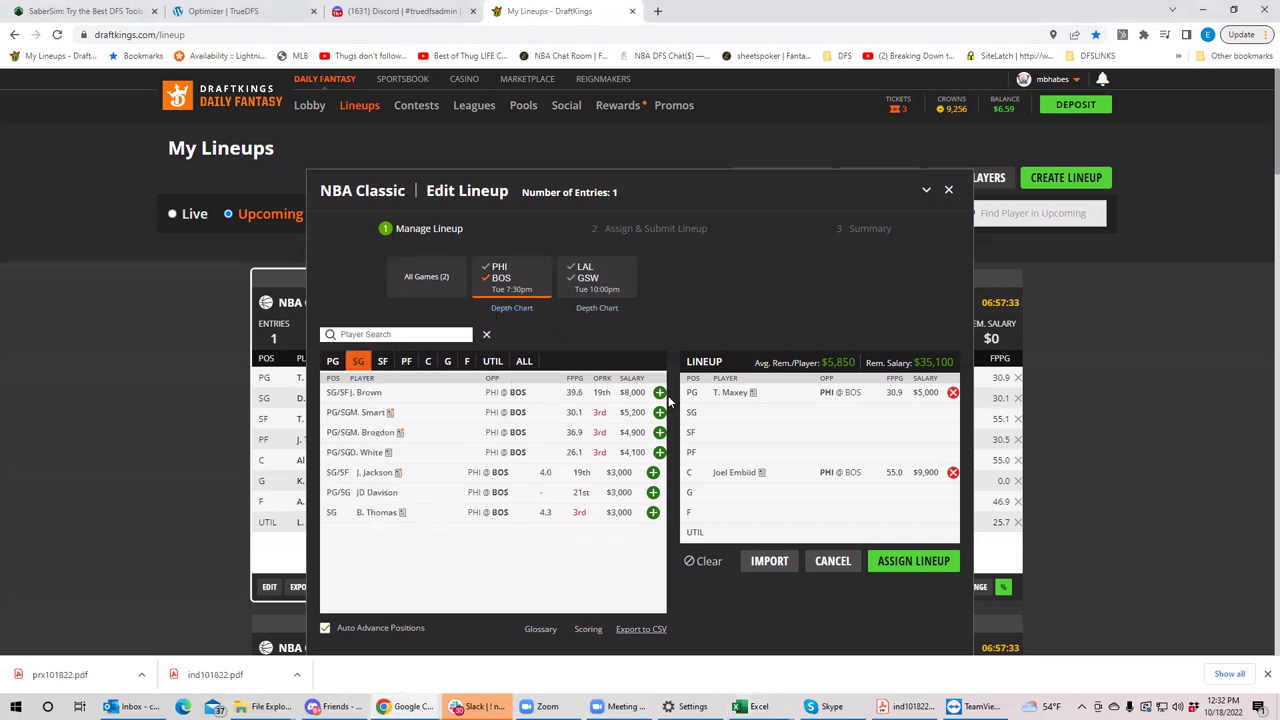
{"action": "left_click", "coordinate": [365, 334]}
{"action": "type", "text": "white"}
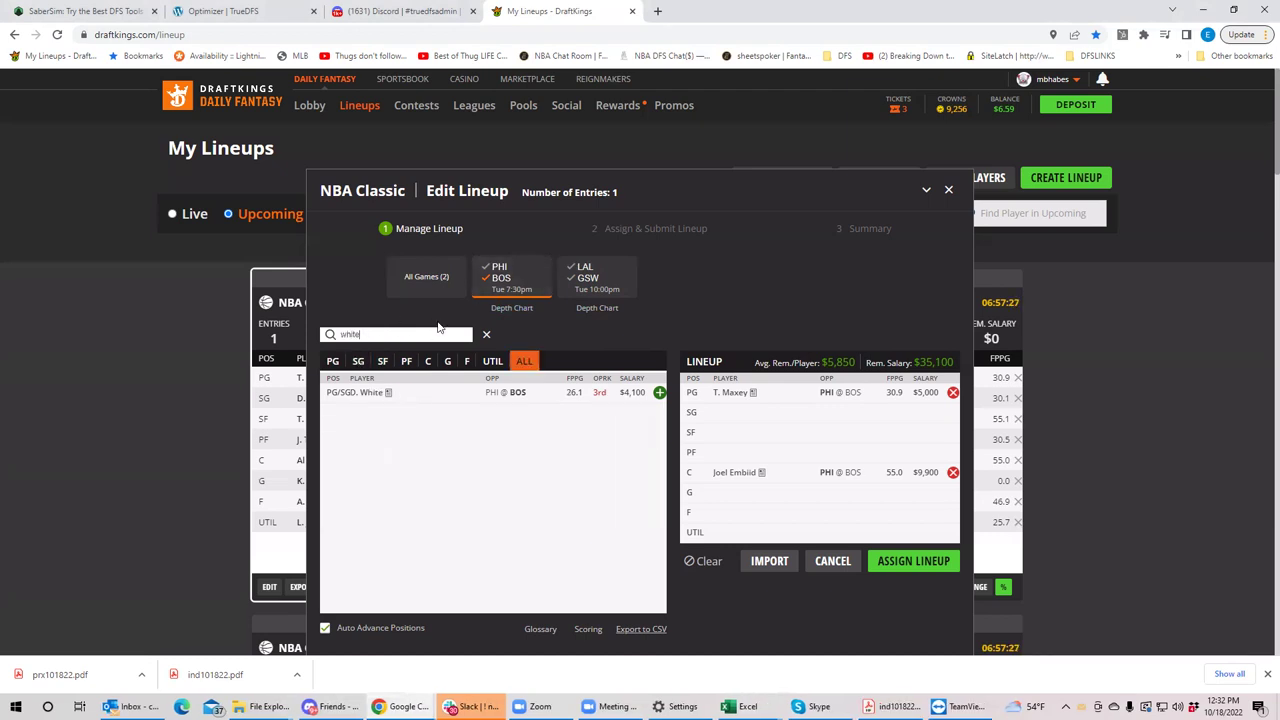
{"action": "left_click", "coordinate": [660, 393]}
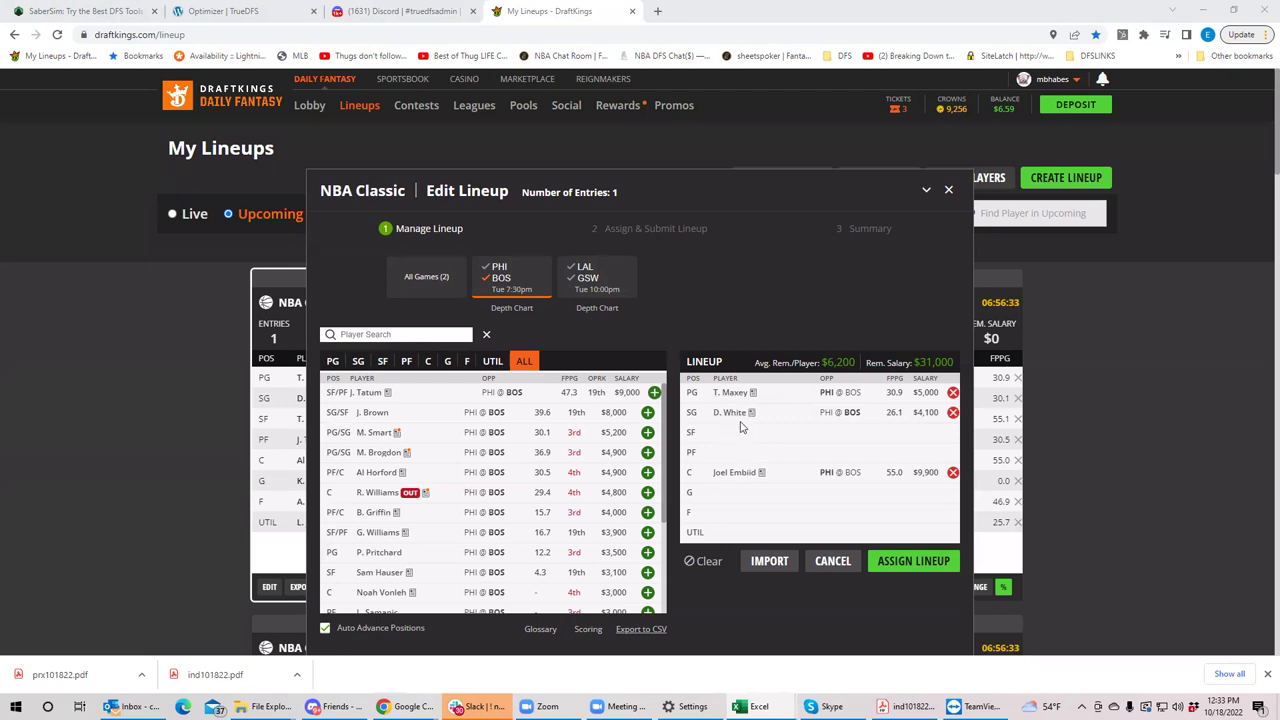
Show Boston's power forwards and add Al Horford to the lineup at PF
{"action": "left_click", "coordinate": [408, 362]}
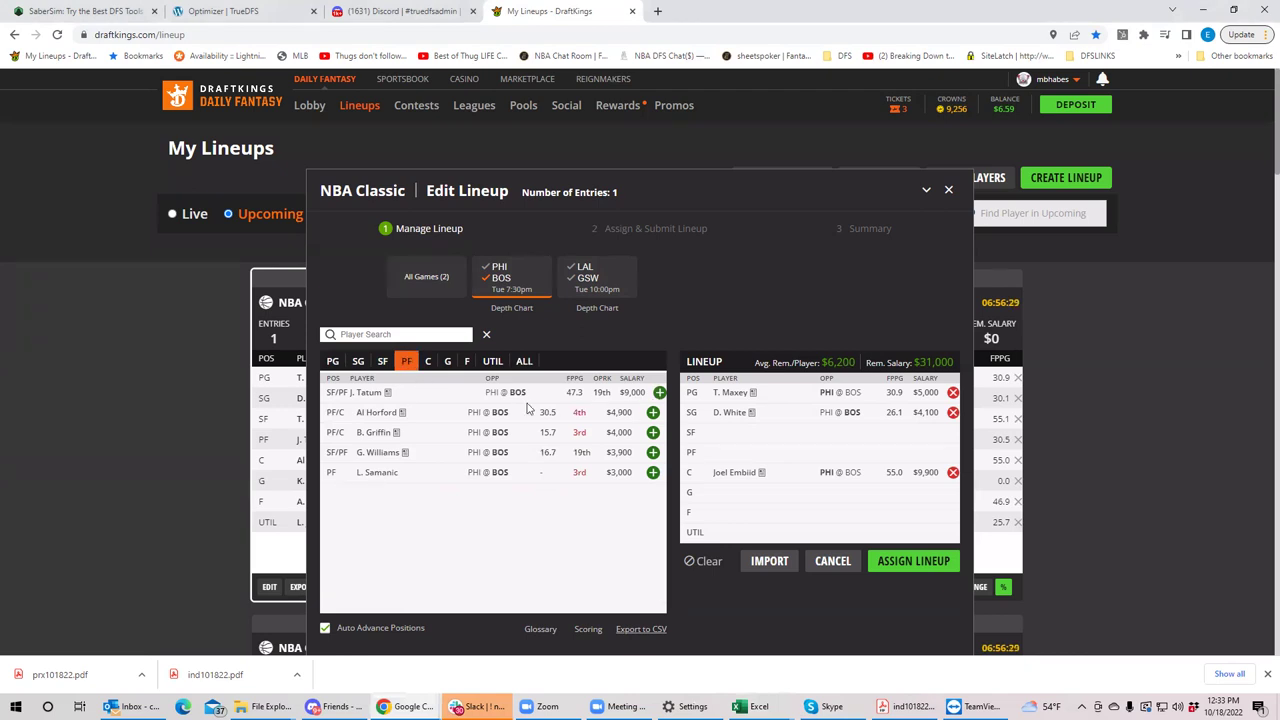
{"action": "left_click", "coordinate": [500, 280]}
{"action": "left_click", "coordinate": [500, 280]}
{"action": "left_click", "coordinate": [652, 412]}
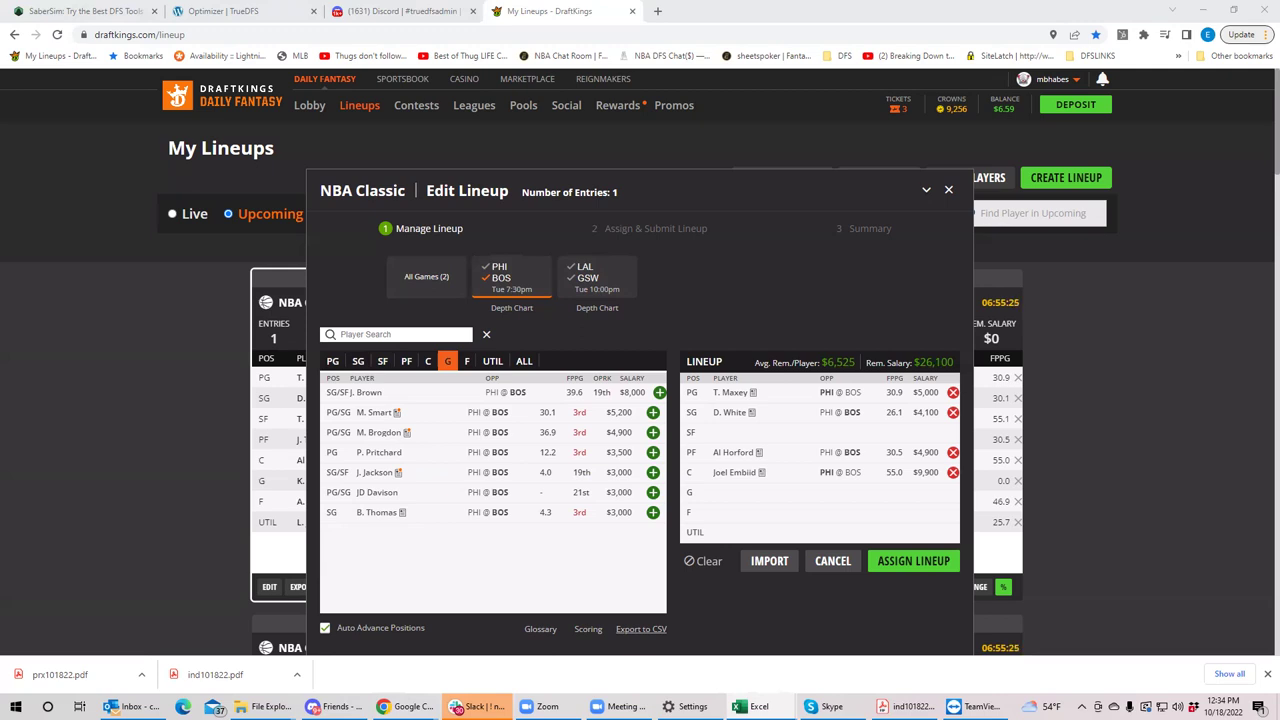
Review the guards with and without the Boston filter, leaving the player pool on all games
{"action": "left_click", "coordinate": [508, 283]}
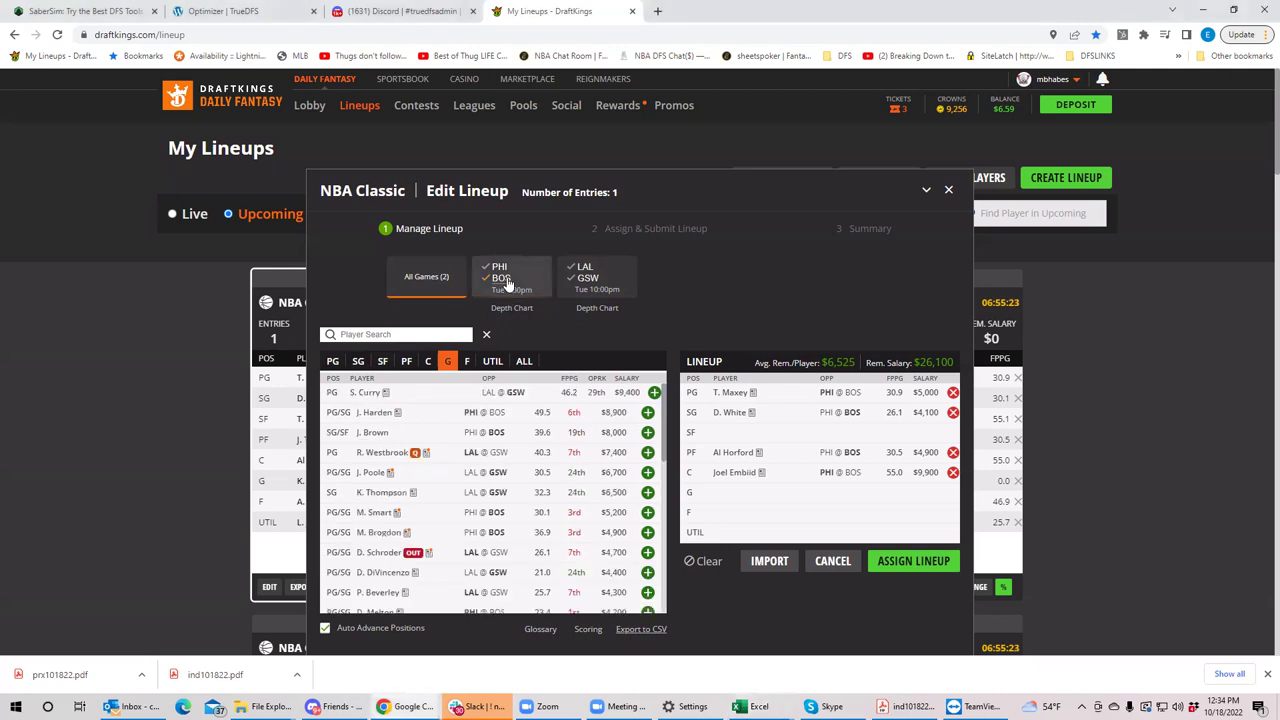
{"action": "left_click", "coordinate": [507, 285]}
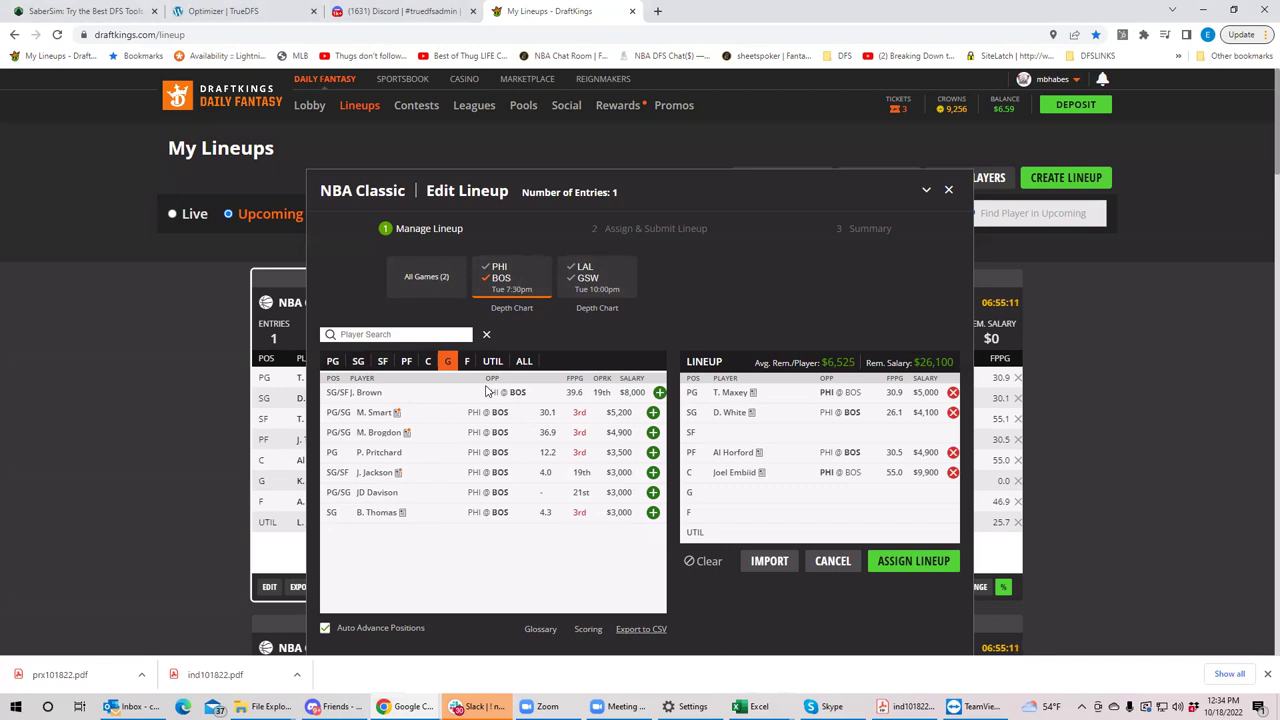
{"action": "left_click", "coordinate": [501, 284]}
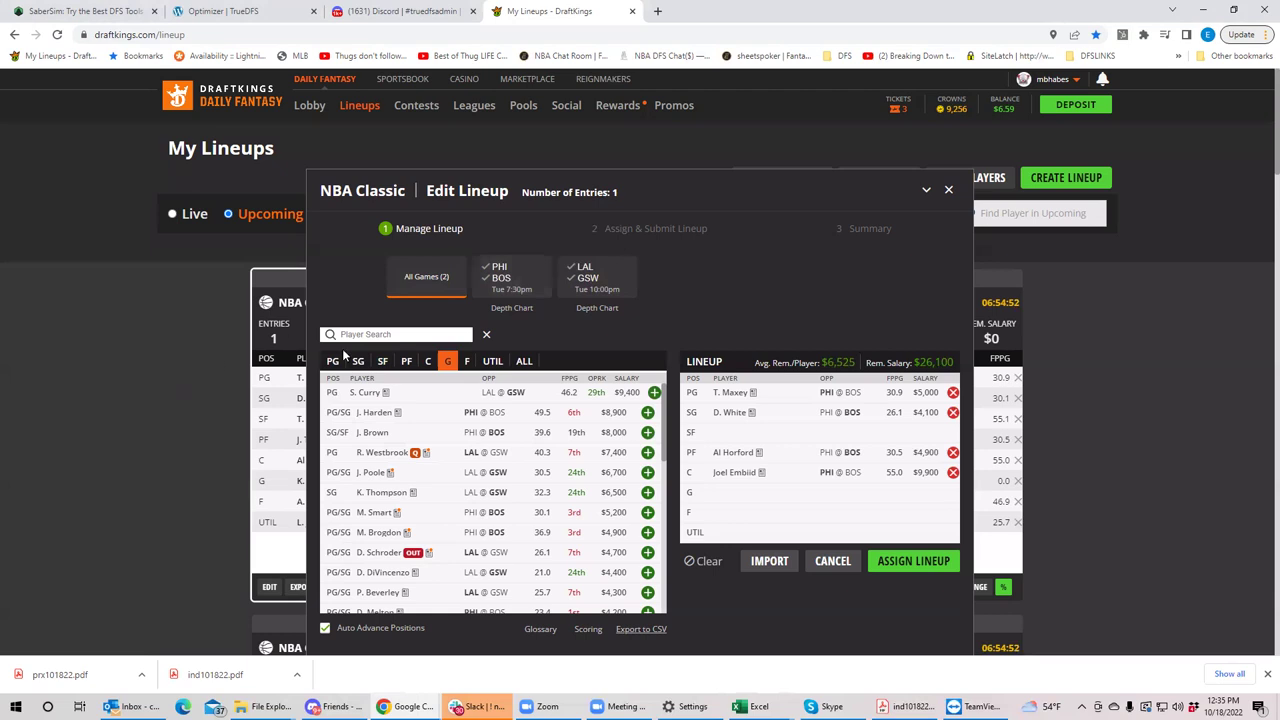
Search the player pool for "von" and examine Noah Vonleh's player card and game log
{"action": "left_click", "coordinate": [428, 362]}
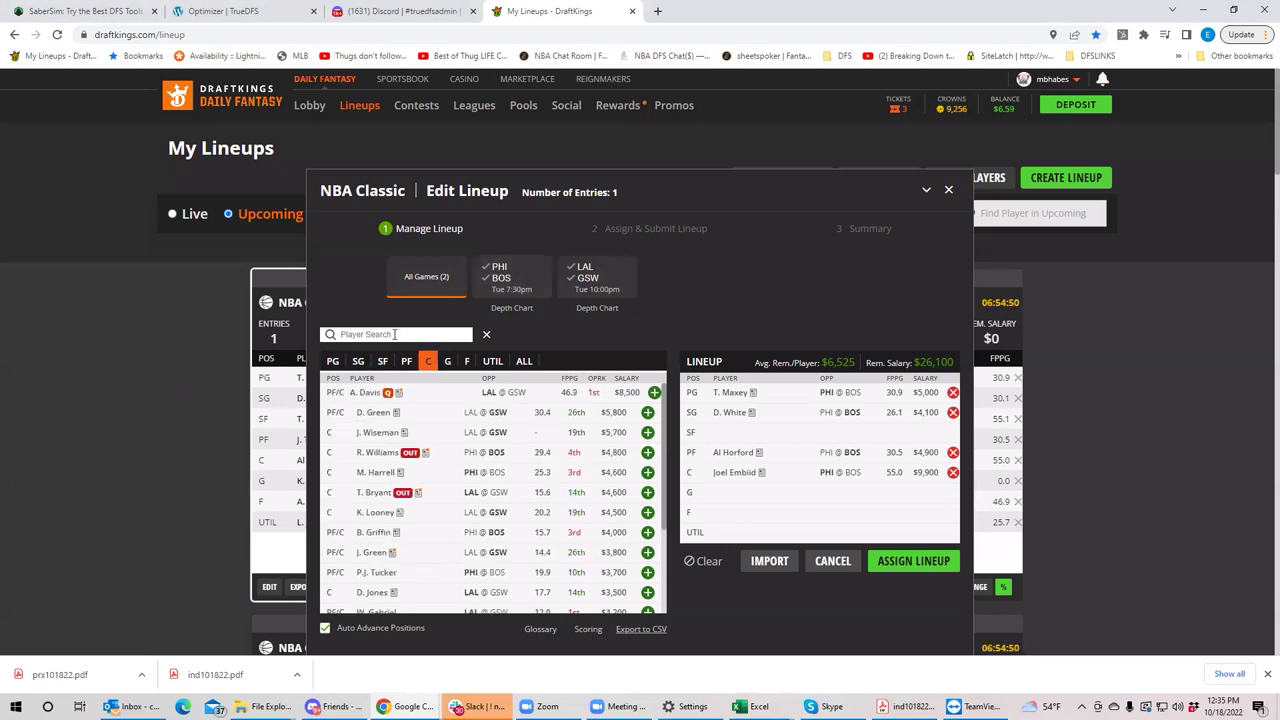
{"action": "type", "text": "von"}
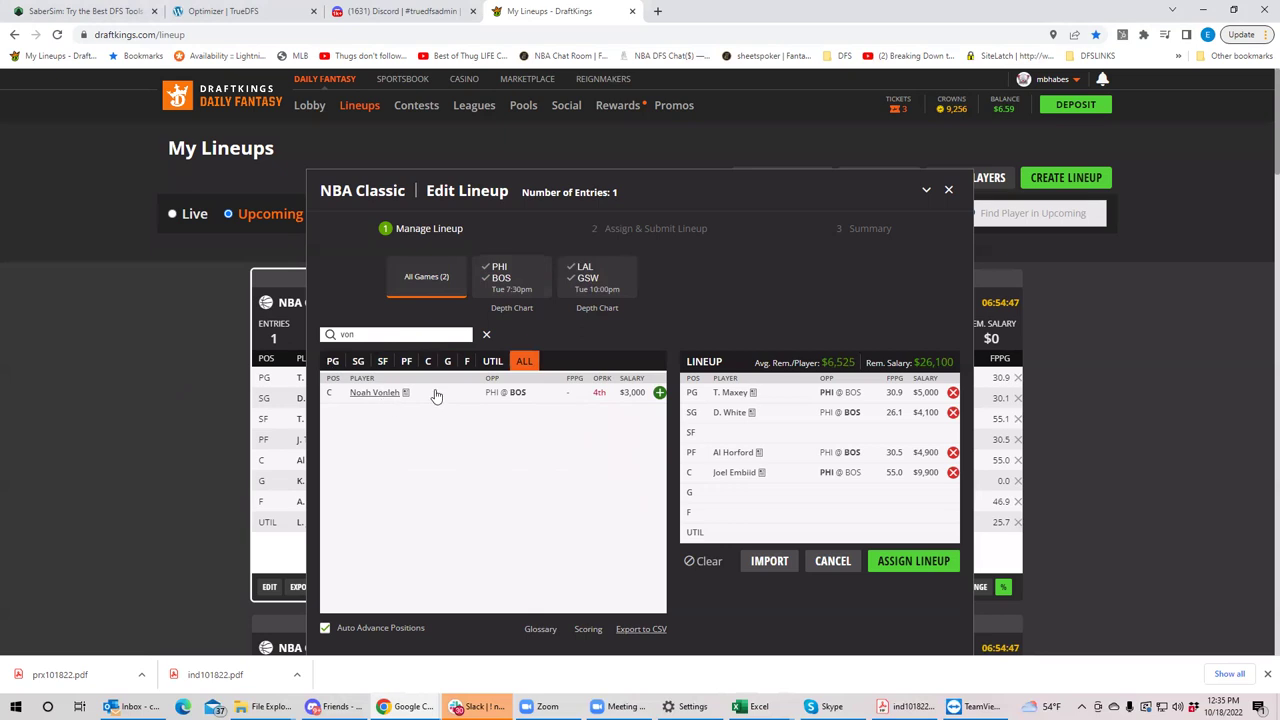
{"action": "left_click", "coordinate": [374, 392]}
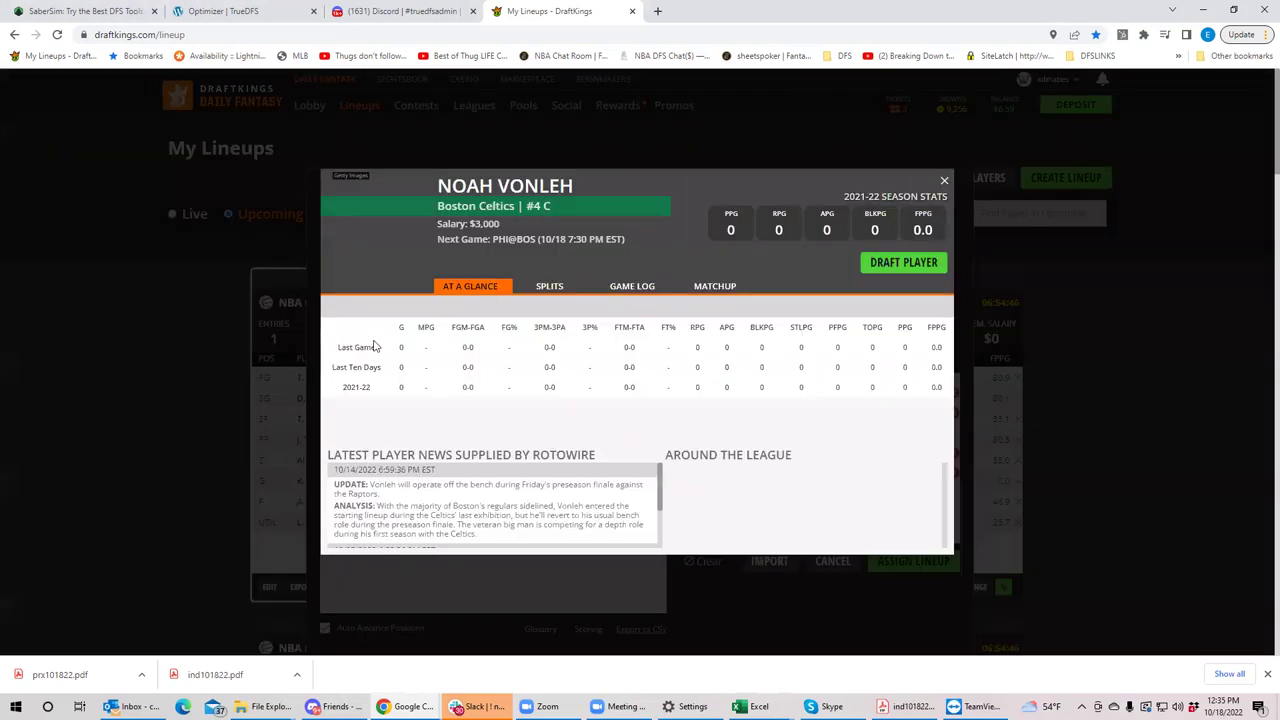
{"action": "left_click", "coordinate": [629, 288]}
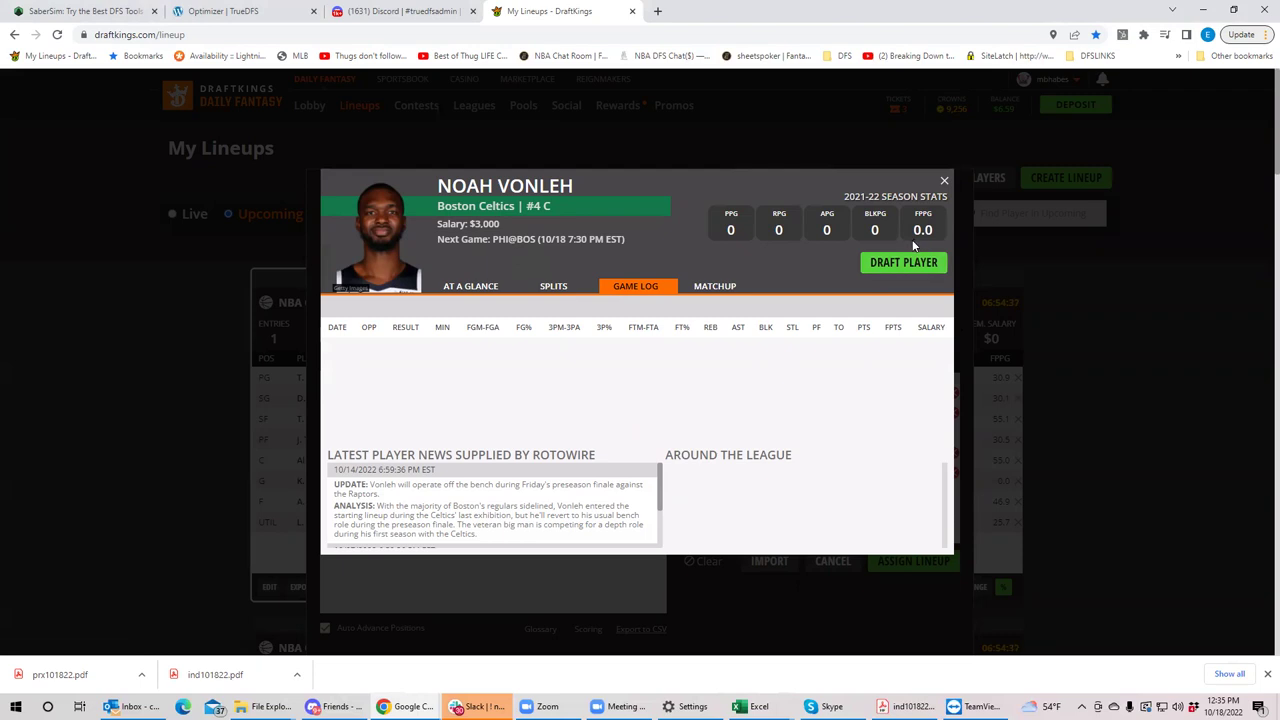
Clear the player search and compare the centers from all games with Philadelphia's centers, leaving the pool on all games
{"action": "left_click", "coordinate": [944, 184]}
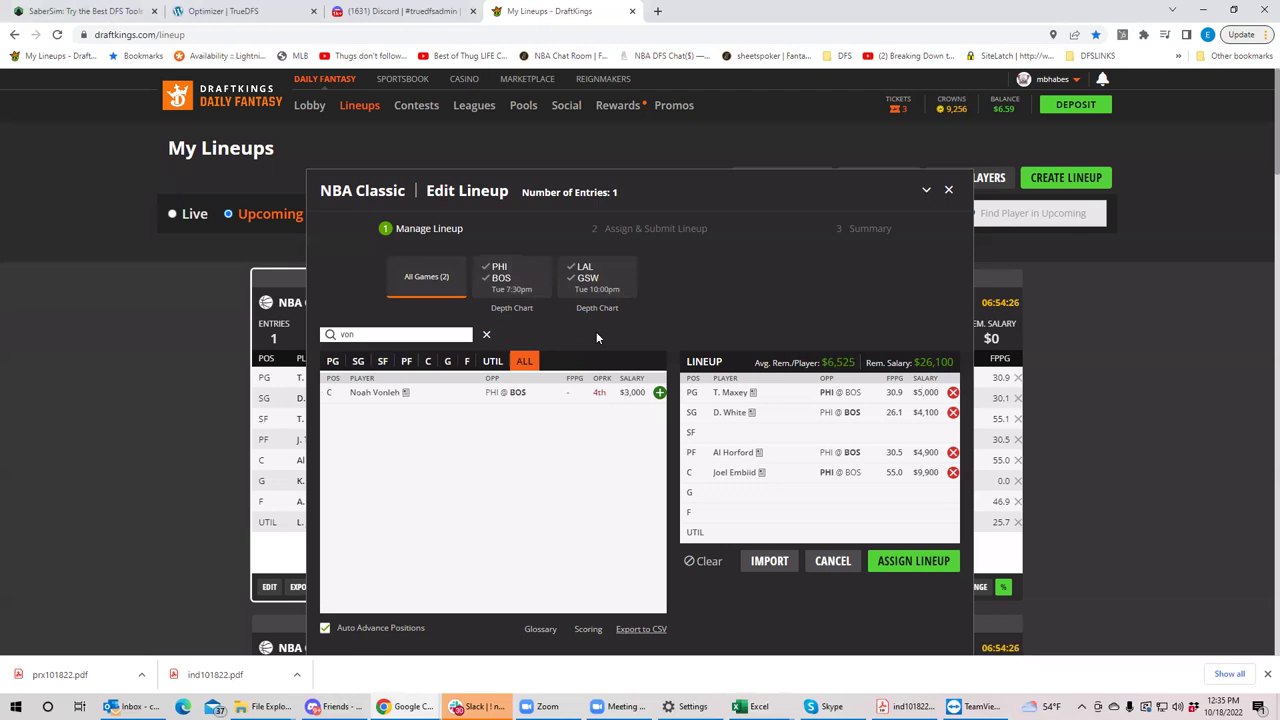
{"action": "left_click", "coordinate": [487, 336]}
{"action": "left_click", "coordinate": [430, 361]}
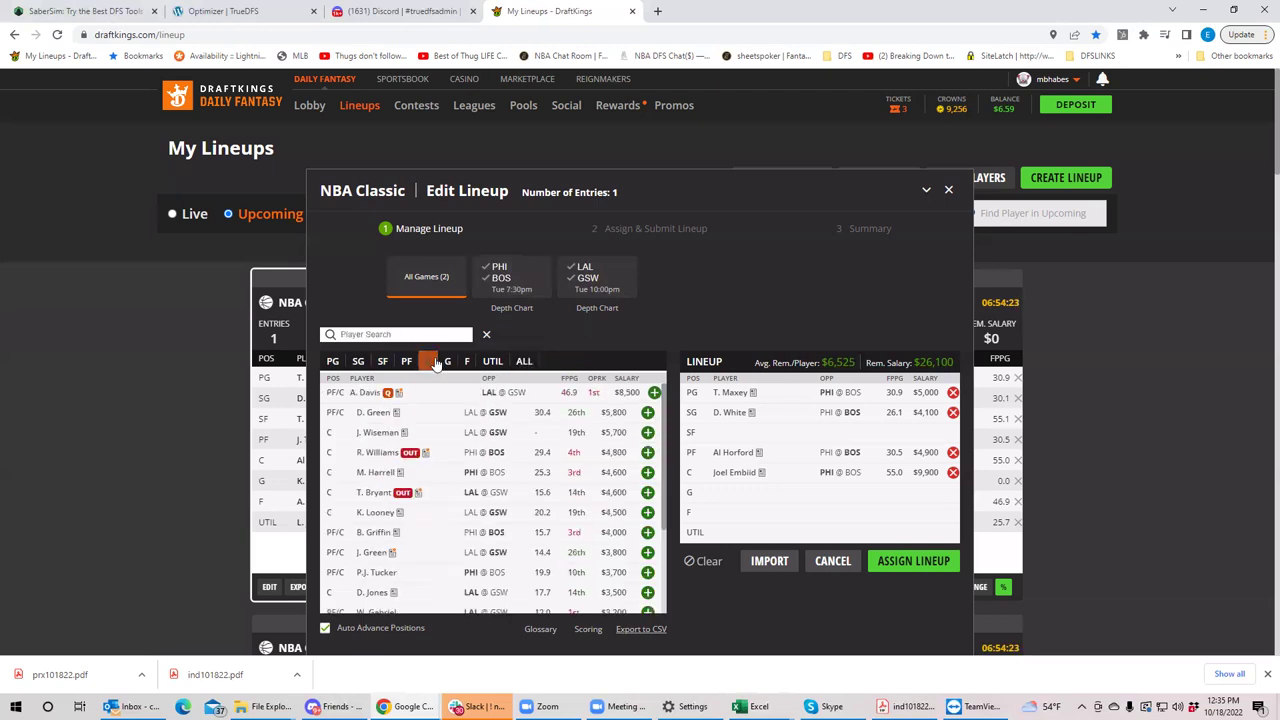
{"action": "left_click", "coordinate": [502, 270]}
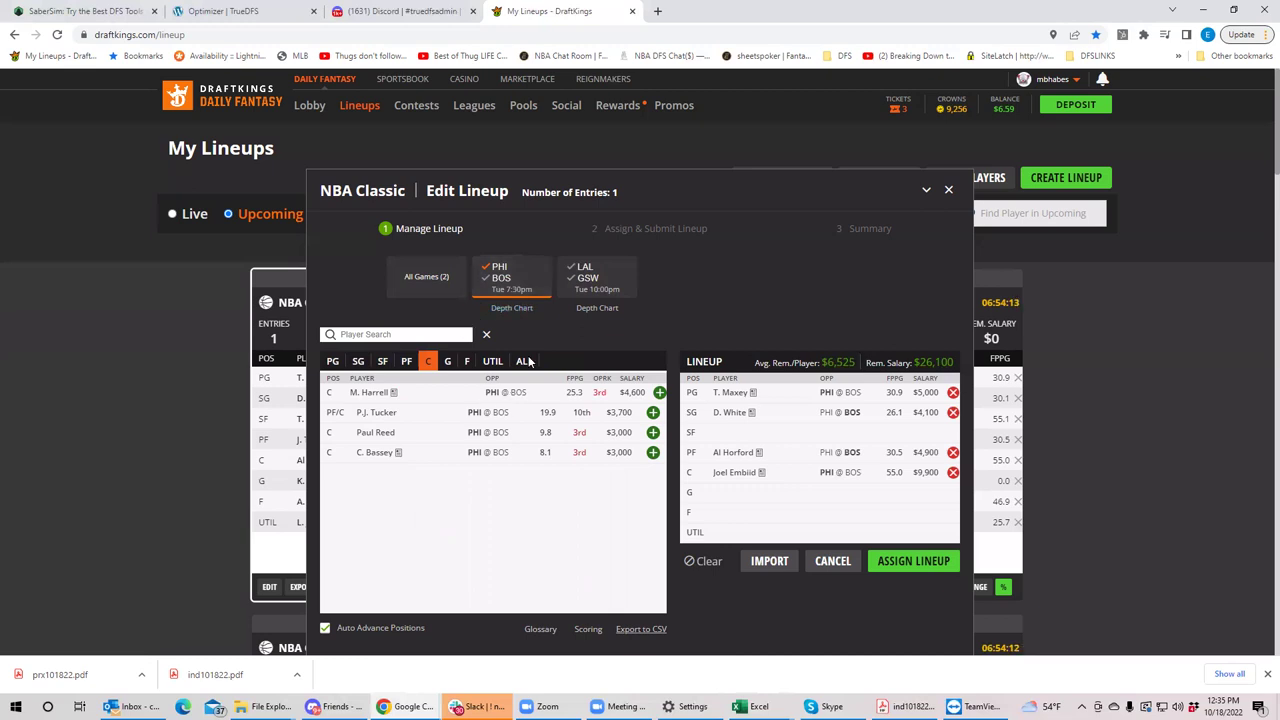
{"action": "left_click", "coordinate": [502, 278]}
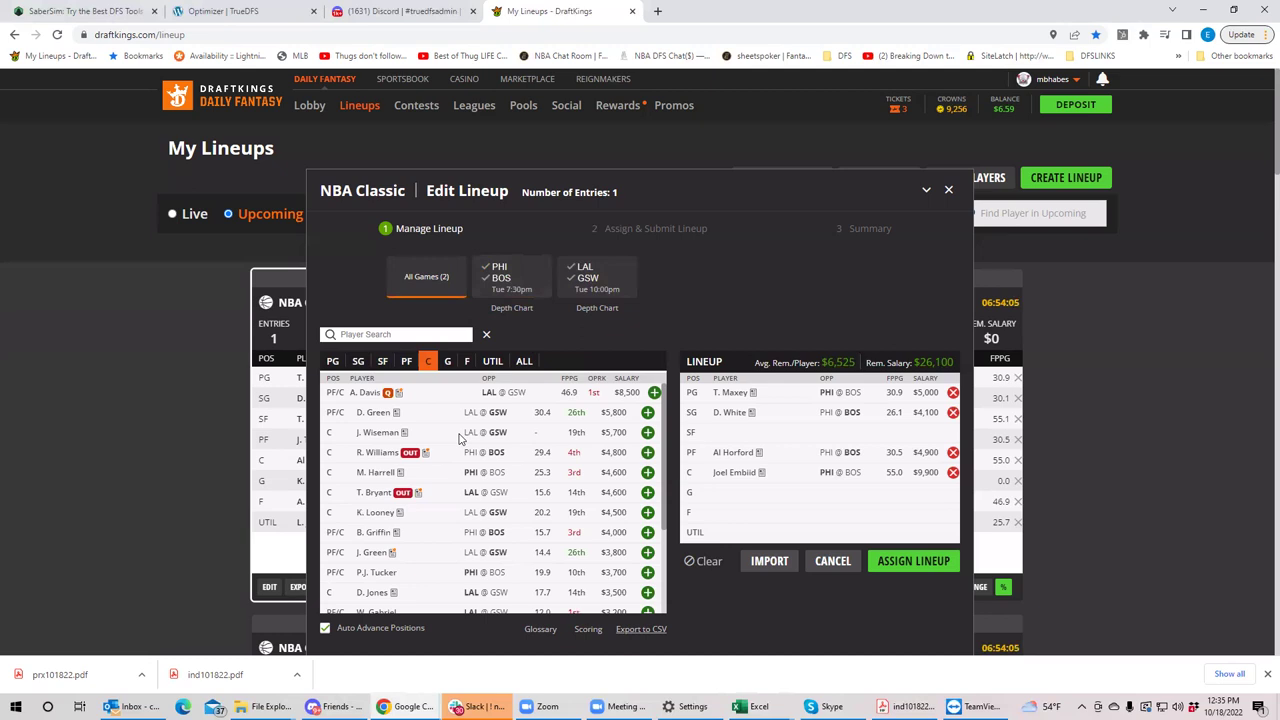
{"action": "left_click", "coordinate": [500, 273]}
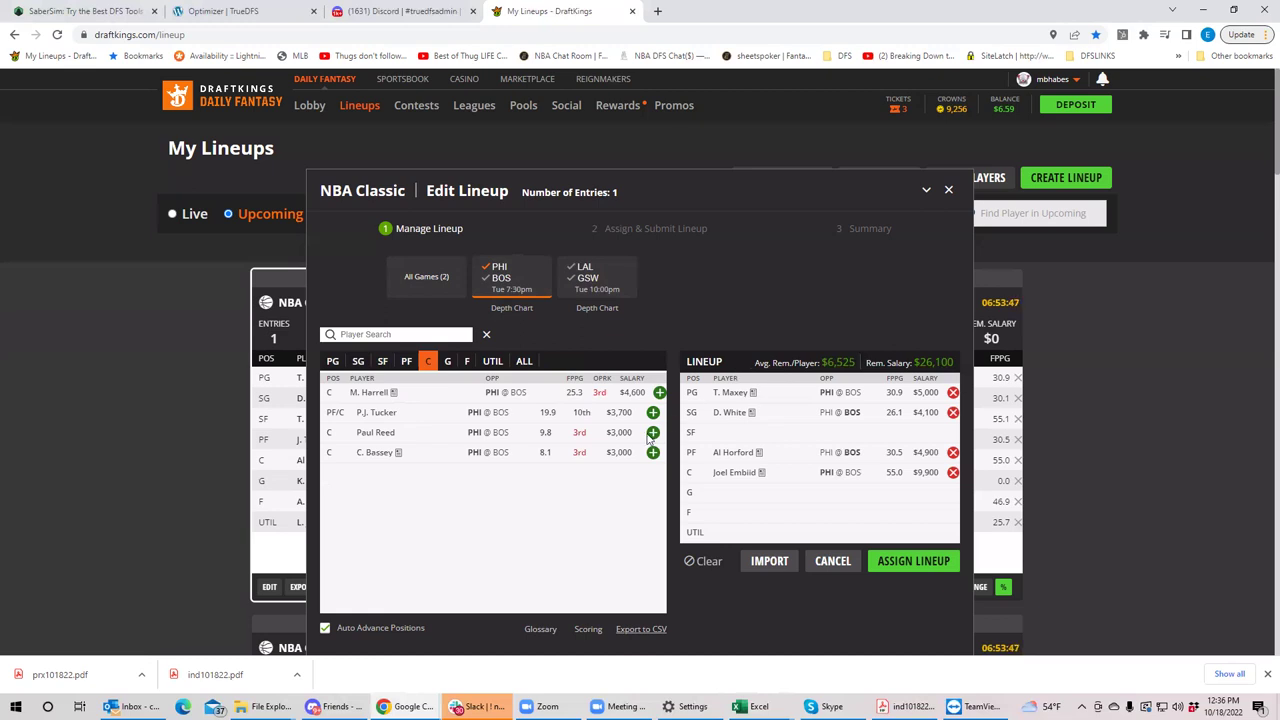
{"action": "left_click", "coordinate": [752, 706]}
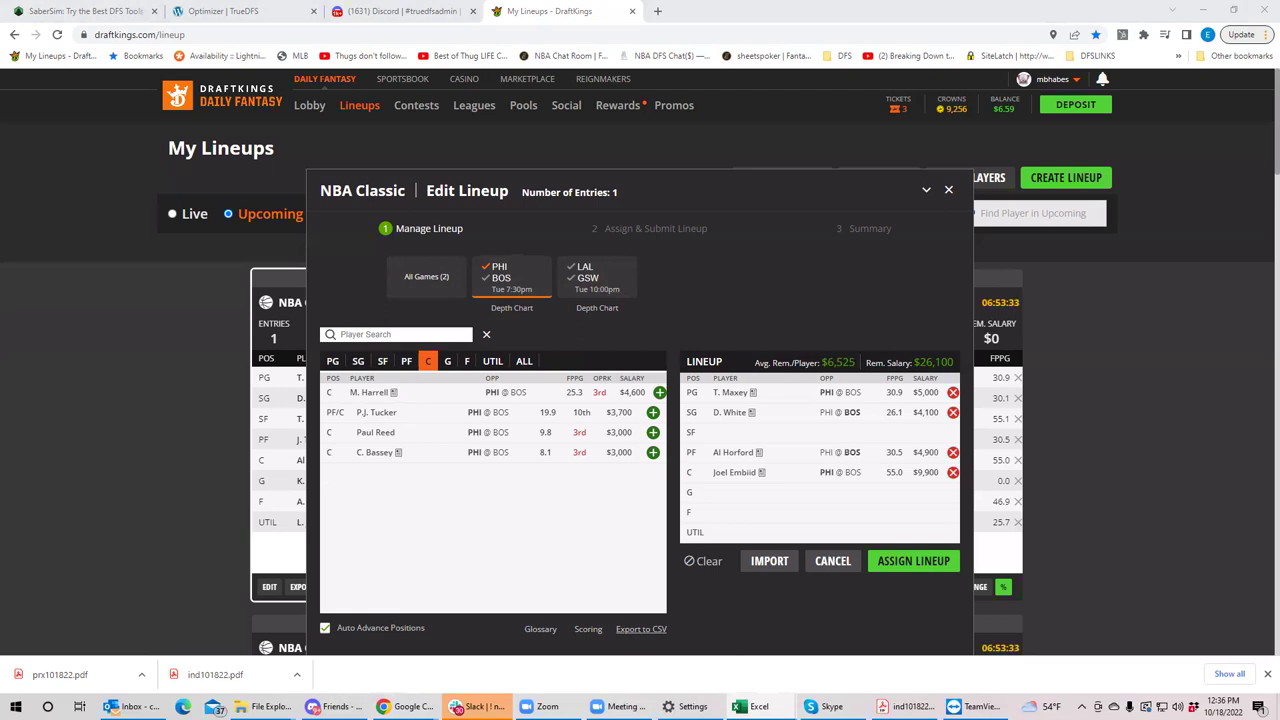
{"action": "left_click", "coordinate": [508, 277]}
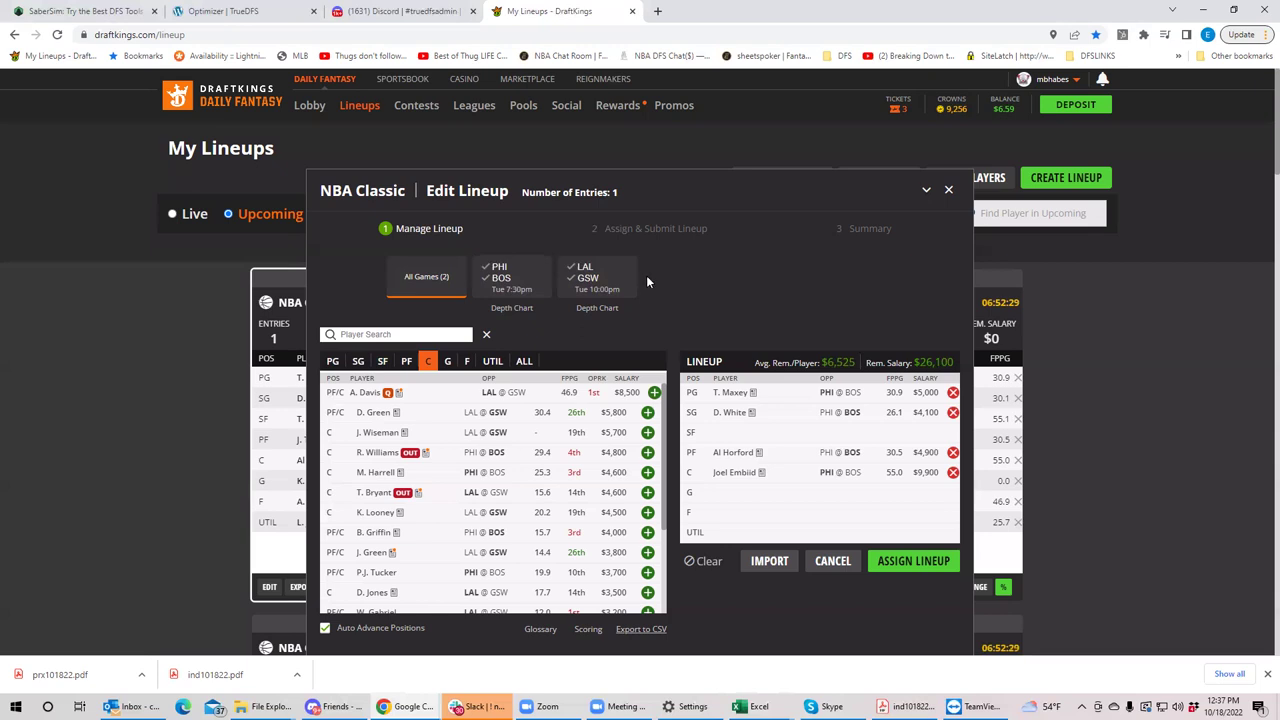
Filter the player pool to the Lakers, review their shooting and point guards, and examine R. Westbrook's player card
{"action": "left_click", "coordinate": [588, 279]}
{"action": "left_click", "coordinate": [587, 278]}
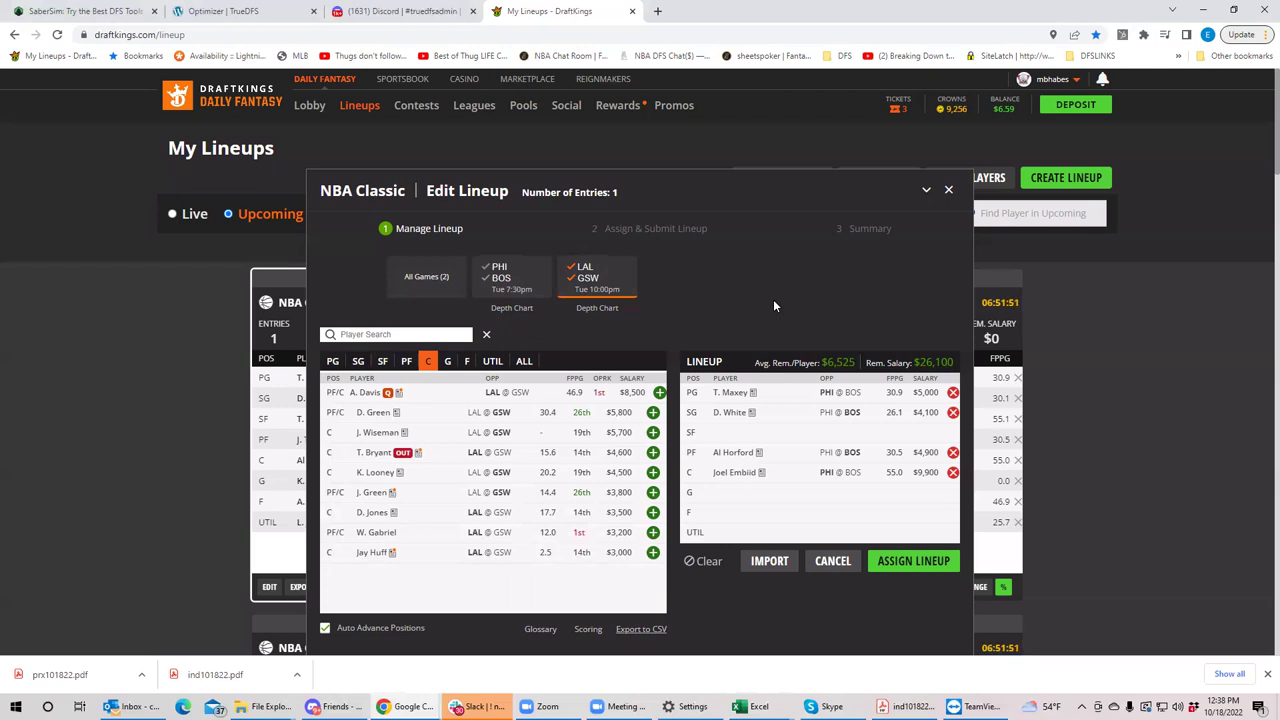
{"action": "left_click", "coordinate": [587, 279]}
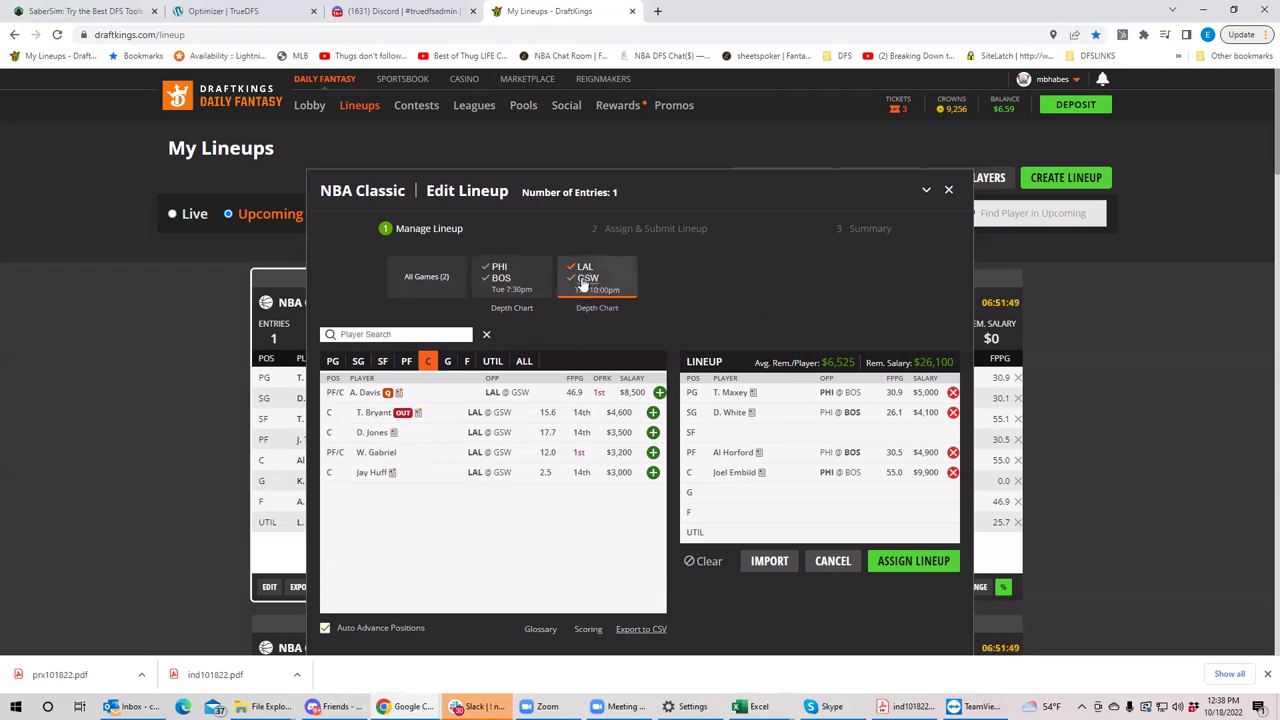
{"action": "left_click", "coordinate": [360, 362]}
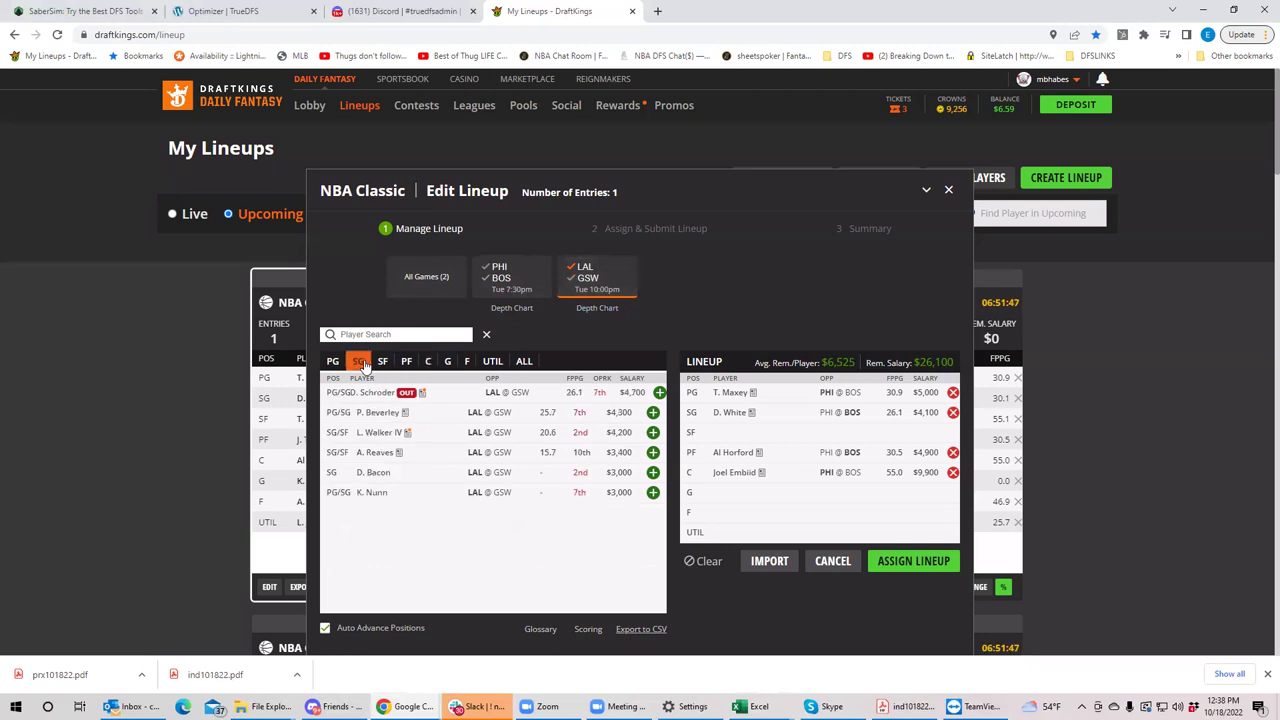
{"action": "left_click", "coordinate": [334, 362]}
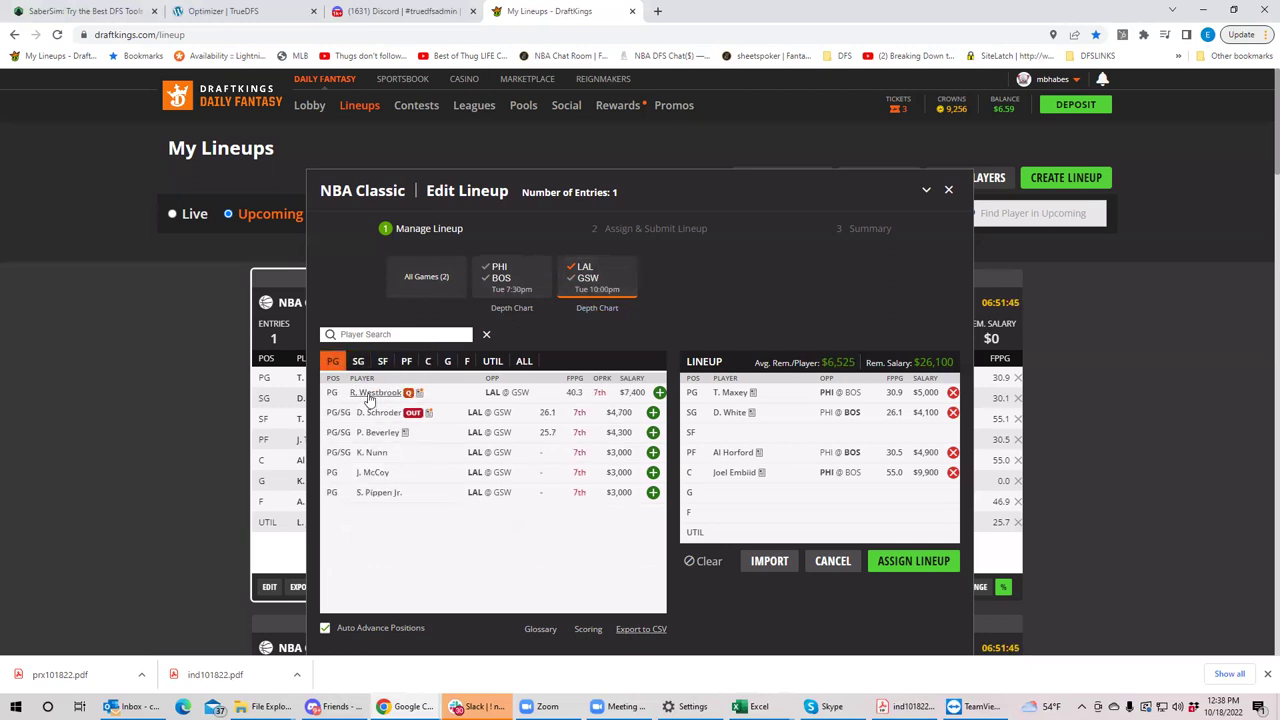
{"action": "left_click", "coordinate": [374, 393]}
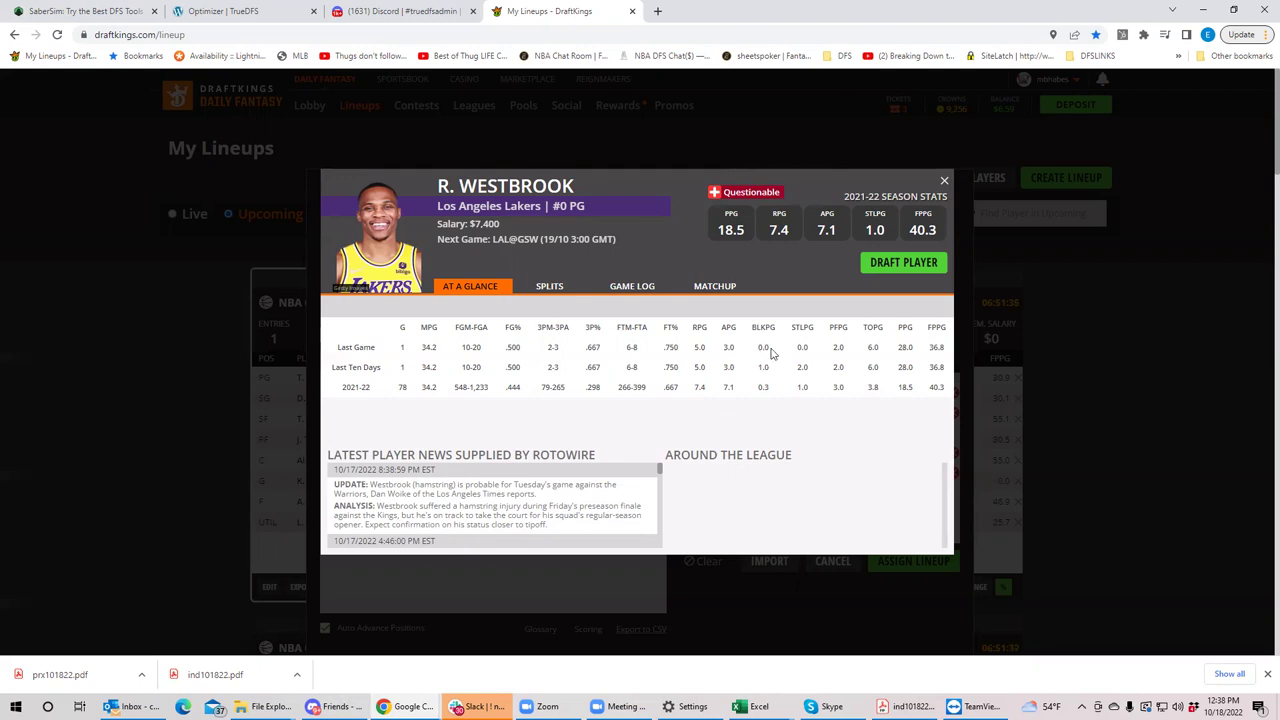
{"action": "left_click", "coordinate": [944, 181]}
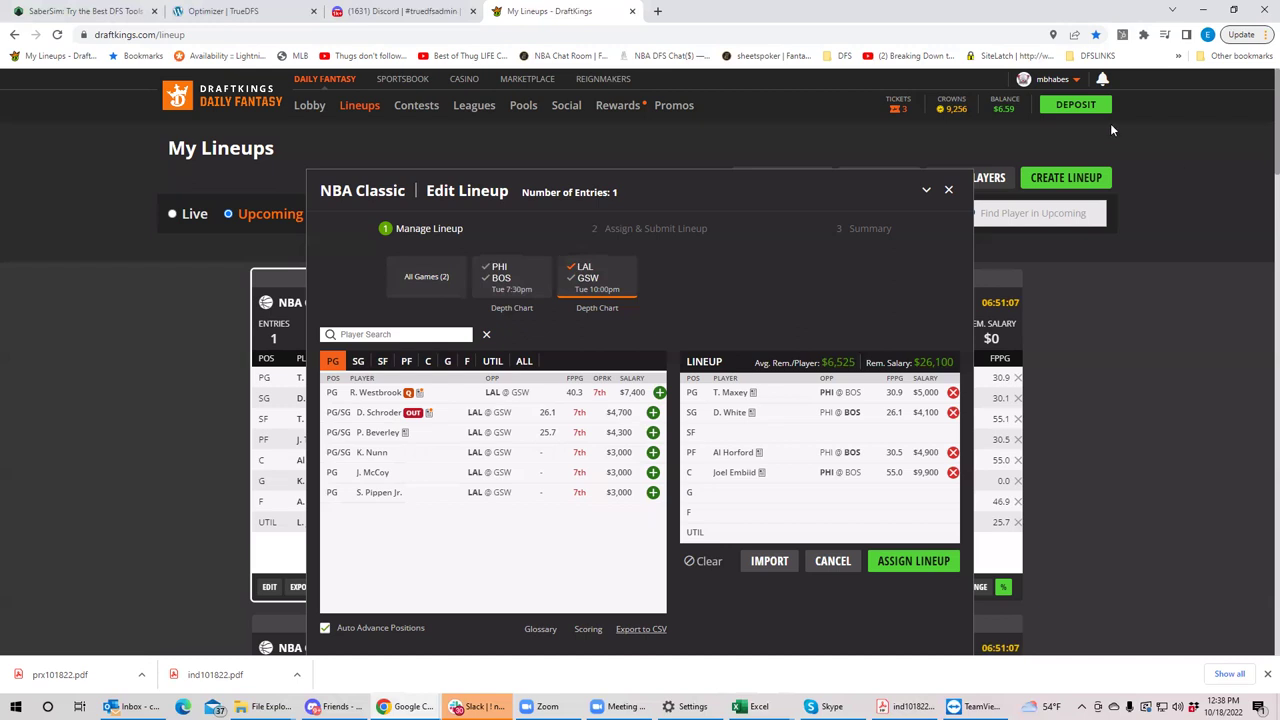
Show the Lakers' guards and add K. Nunn to the lineup at G
{"action": "left_click", "coordinate": [573, 282]}
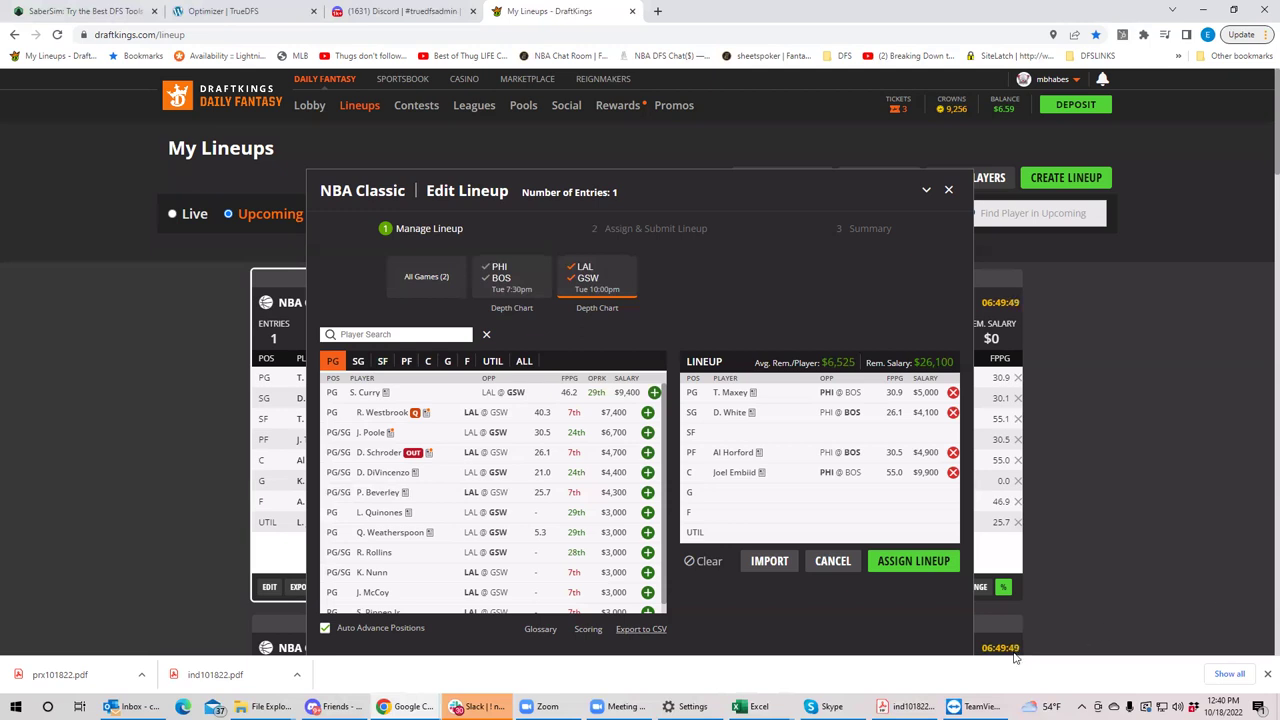
{"action": "left_click", "coordinate": [447, 362]}
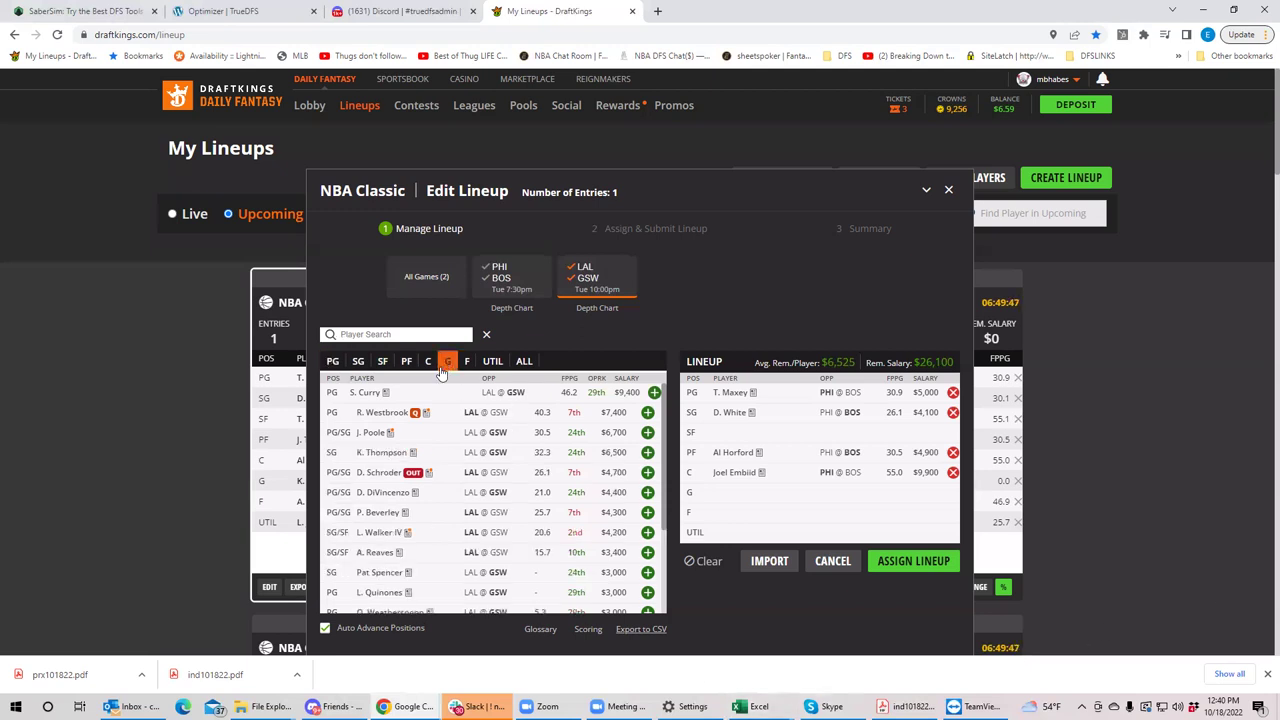
{"action": "left_click", "coordinate": [580, 278]}
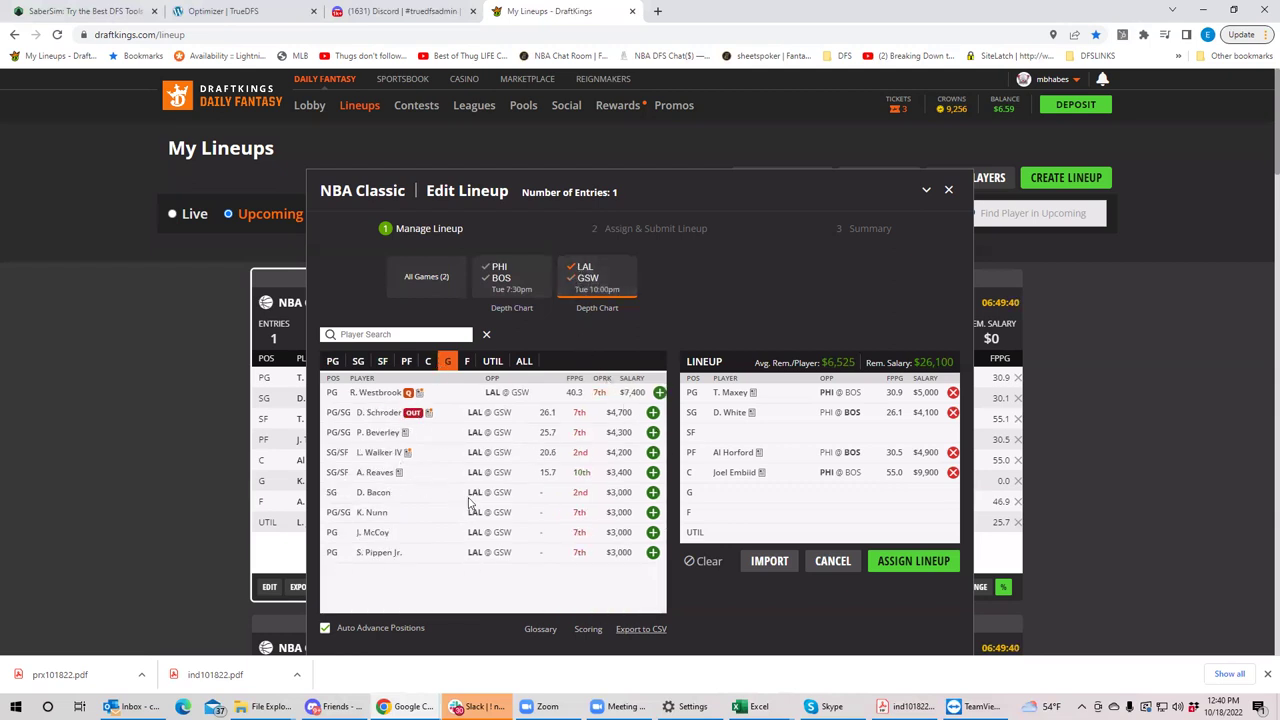
{"action": "left_click", "coordinate": [652, 512]}
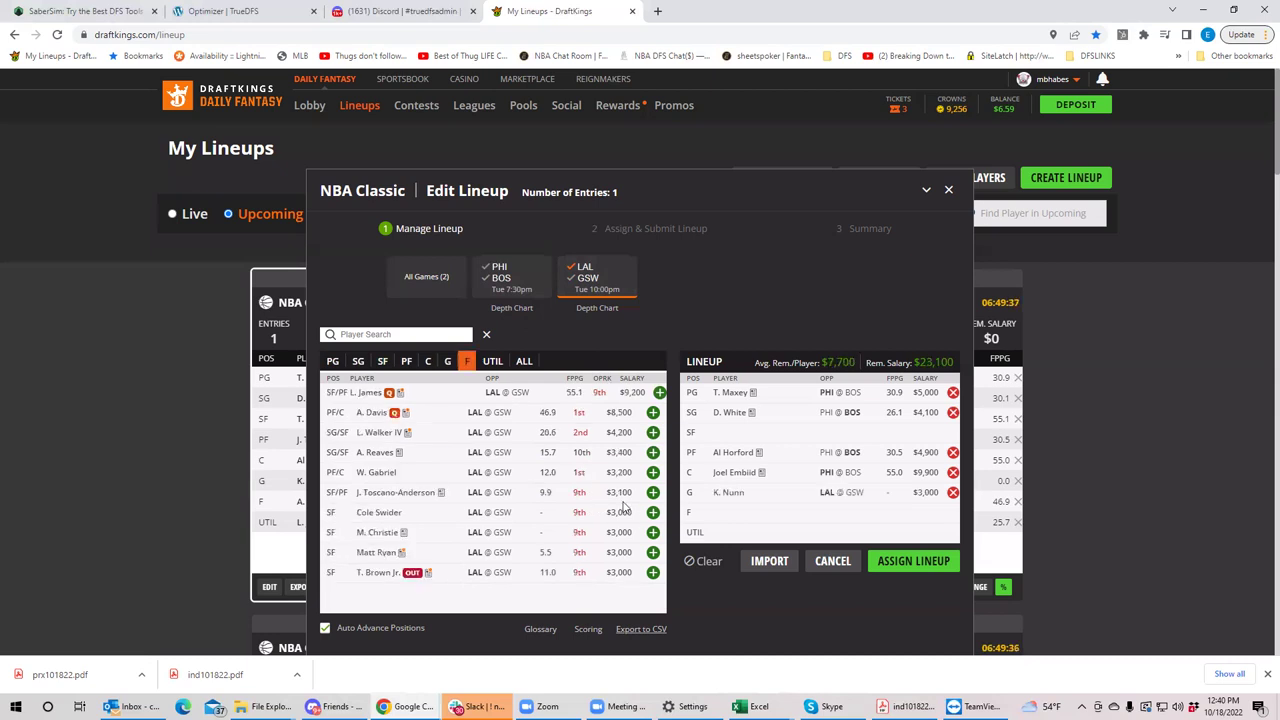
Show the Lakers' forwards, add A. Reaves to the lineup at F, and review his game log
{"action": "left_click", "coordinate": [597, 277]}
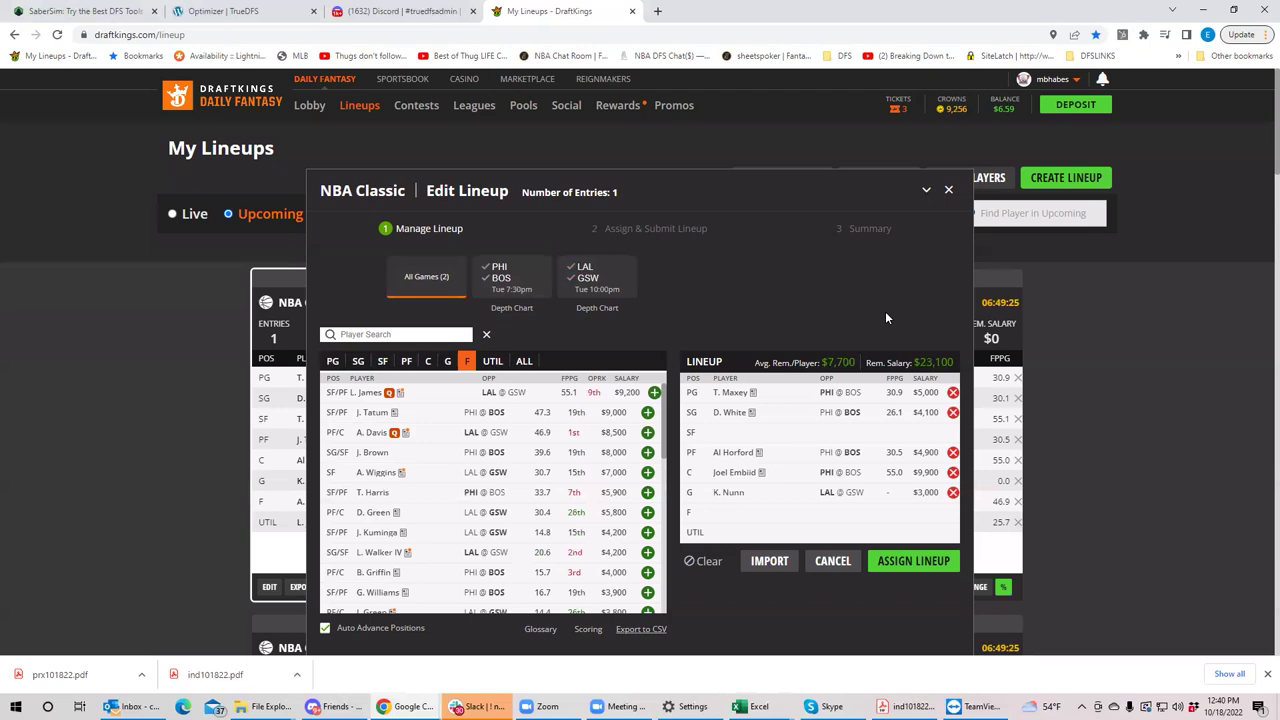
{"action": "mouse_move", "coordinate": [3, 22]}
{"action": "left_click", "coordinate": [589, 270]}
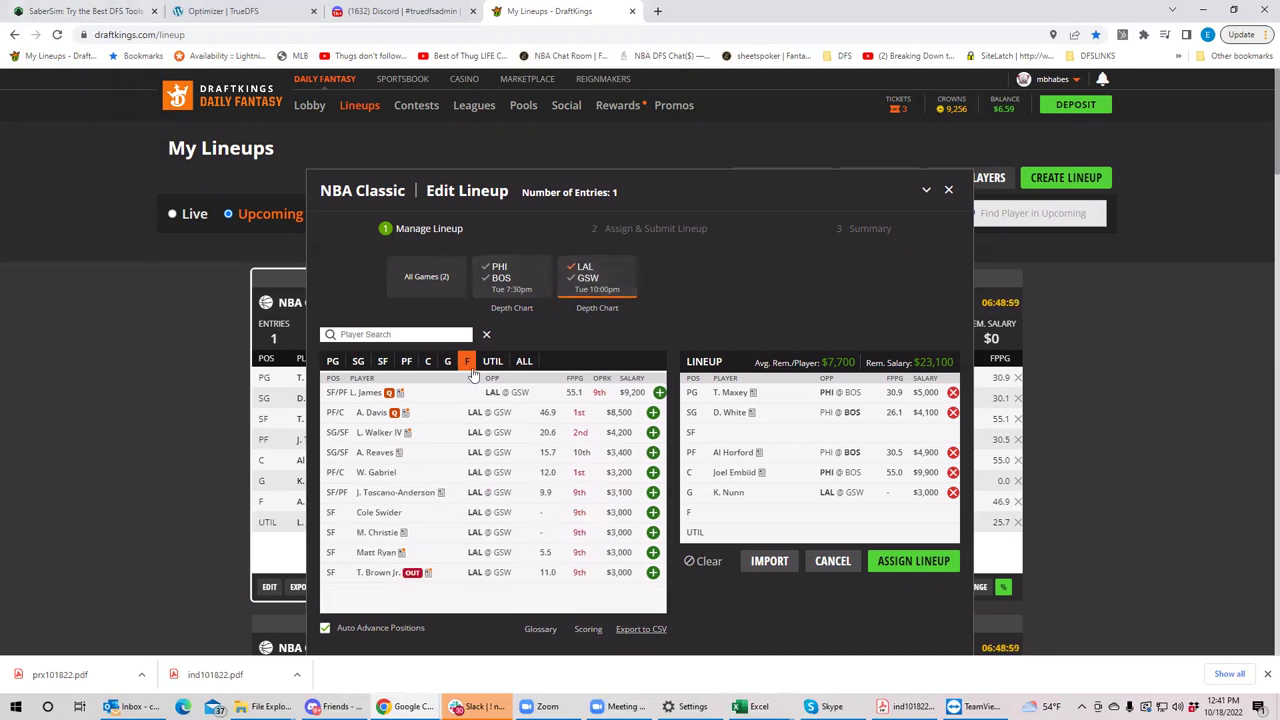
{"action": "left_click", "coordinate": [652, 452]}
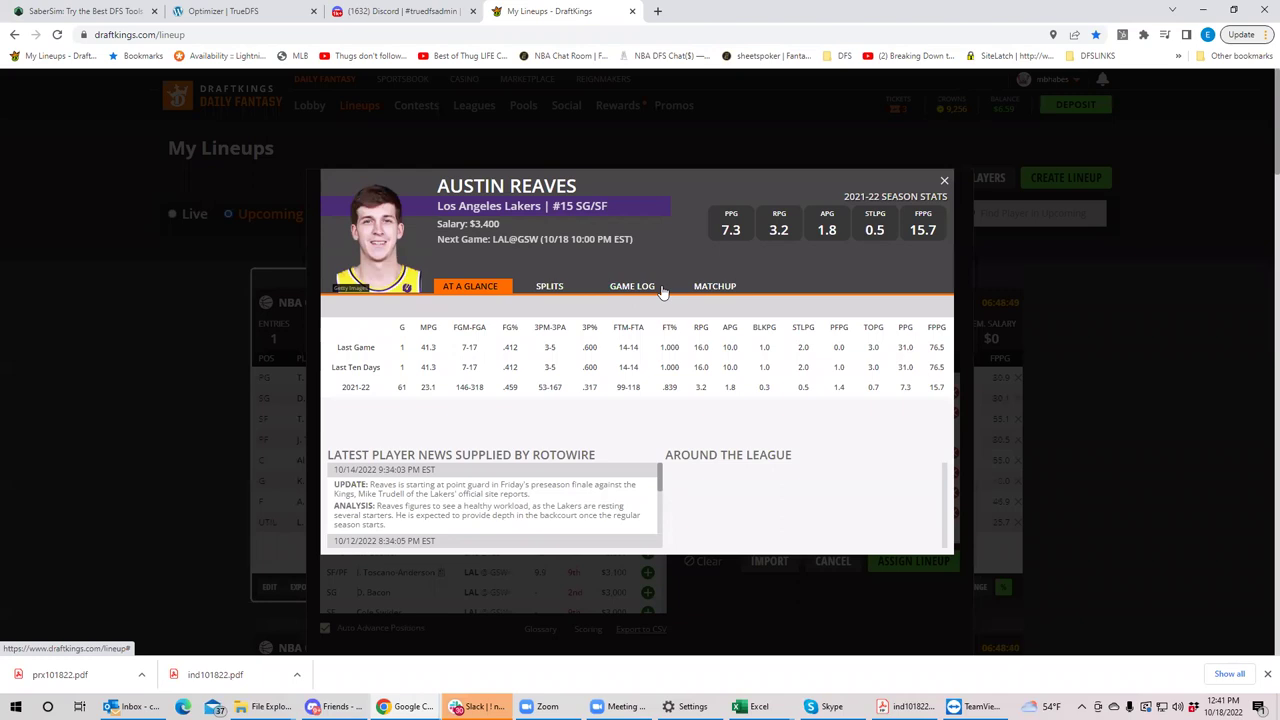
{"action": "left_click", "coordinate": [630, 290]}
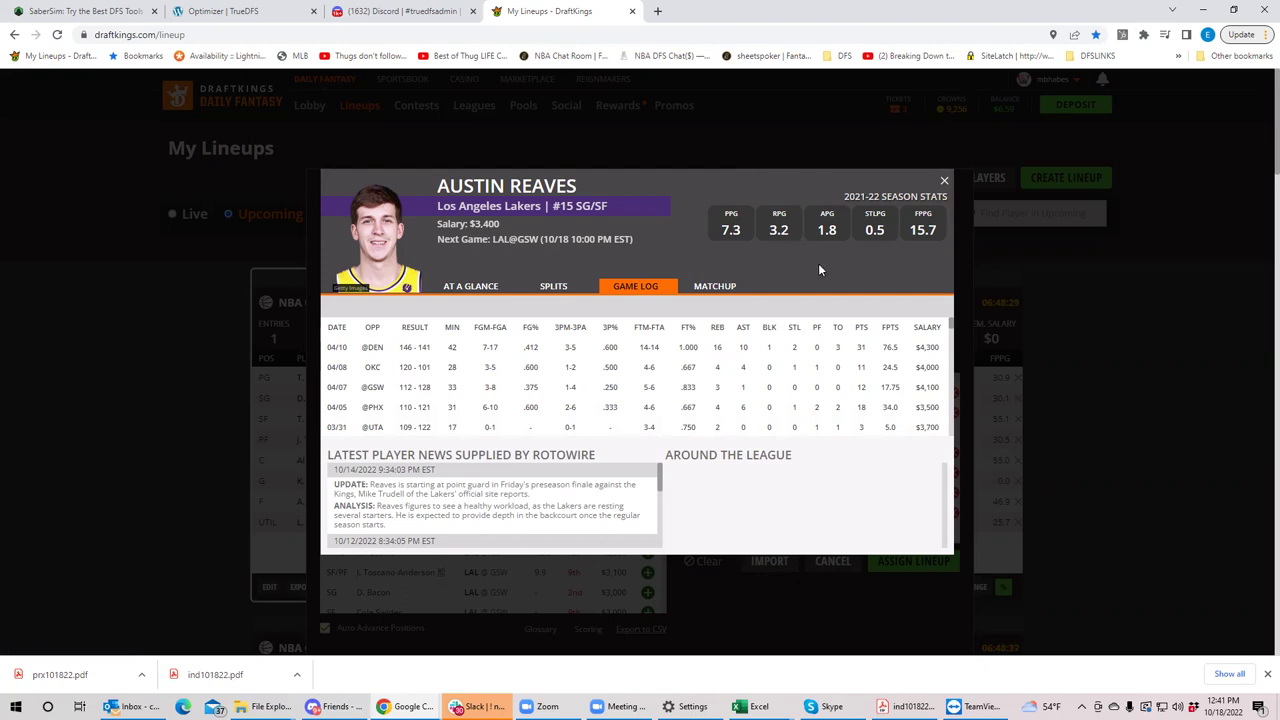
{"action": "left_click", "coordinate": [944, 184]}
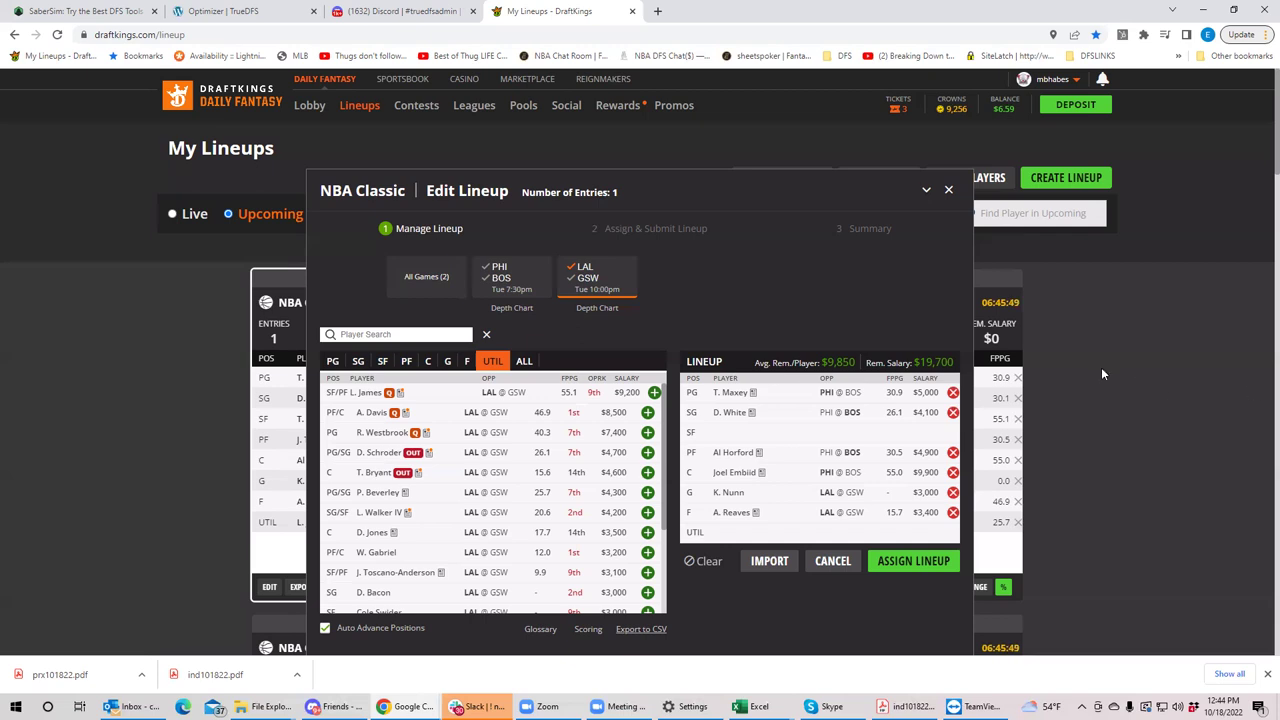
Show the small forwards from all games and recheck the game log of Austin Reaves
{"action": "left_click", "coordinate": [588, 277]}
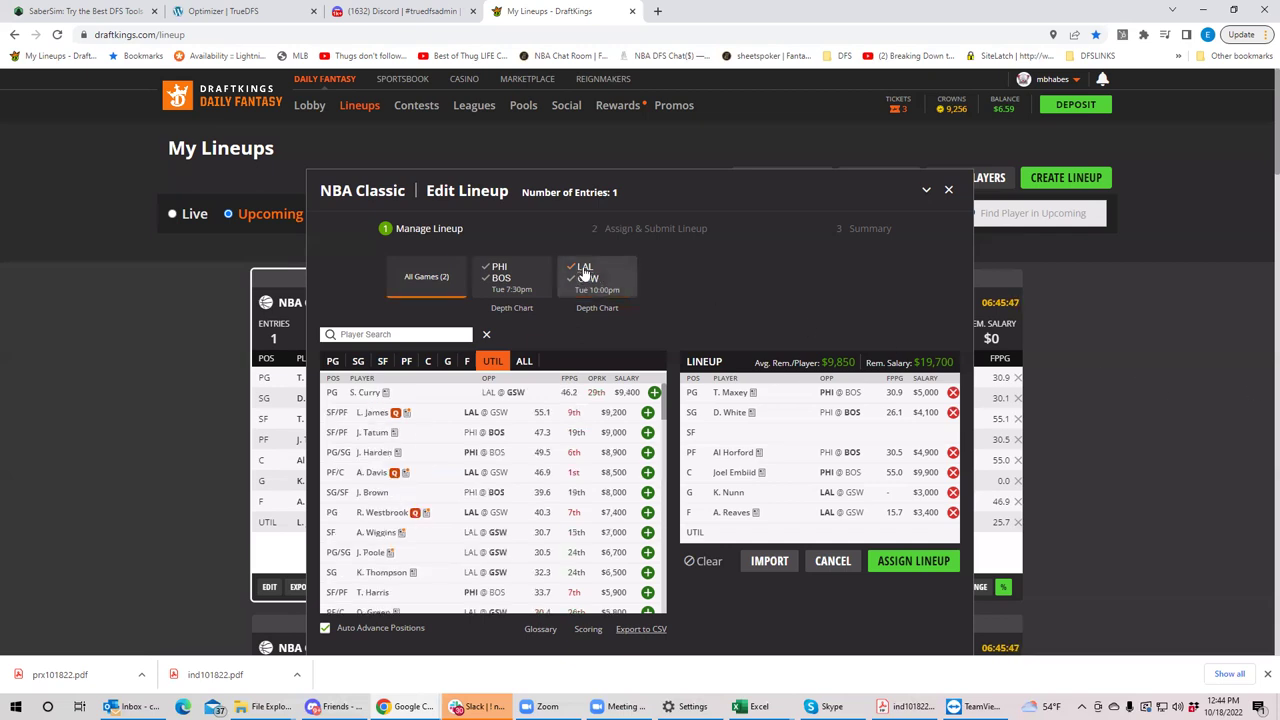
{"action": "left_click", "coordinate": [383, 362]}
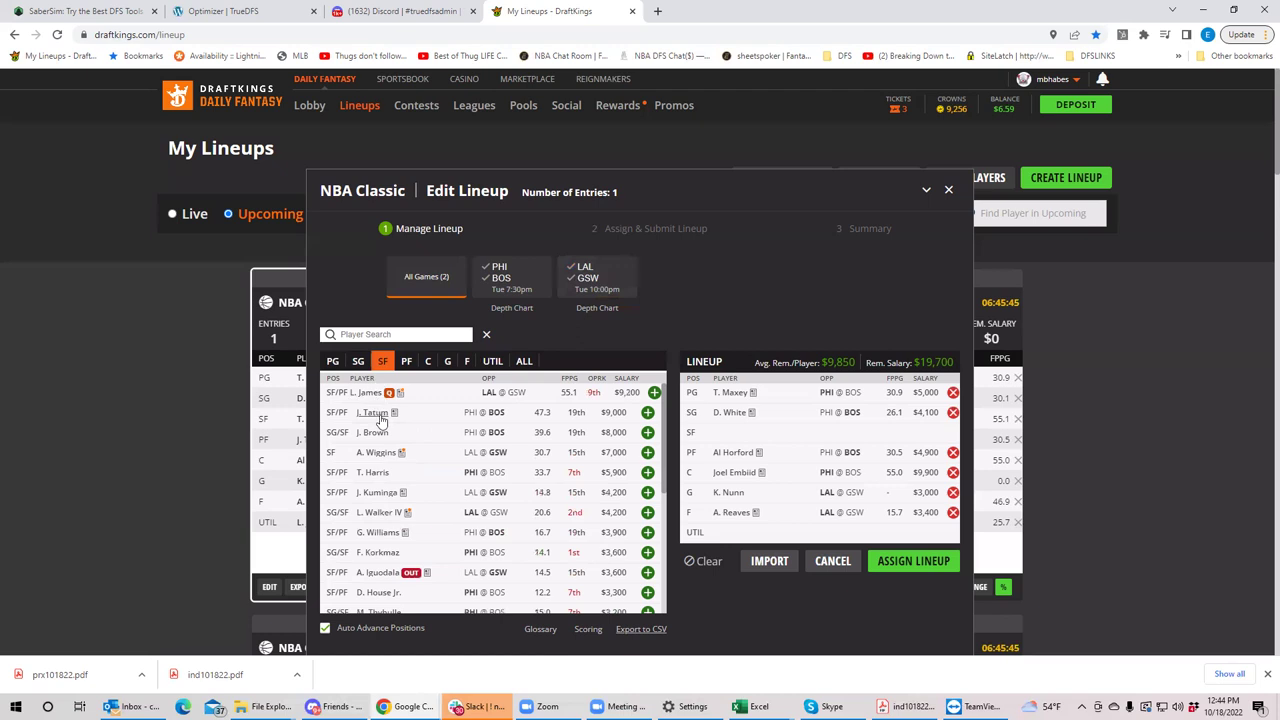
{"action": "left_click", "coordinate": [733, 513]}
{"action": "left_click", "coordinate": [633, 288]}
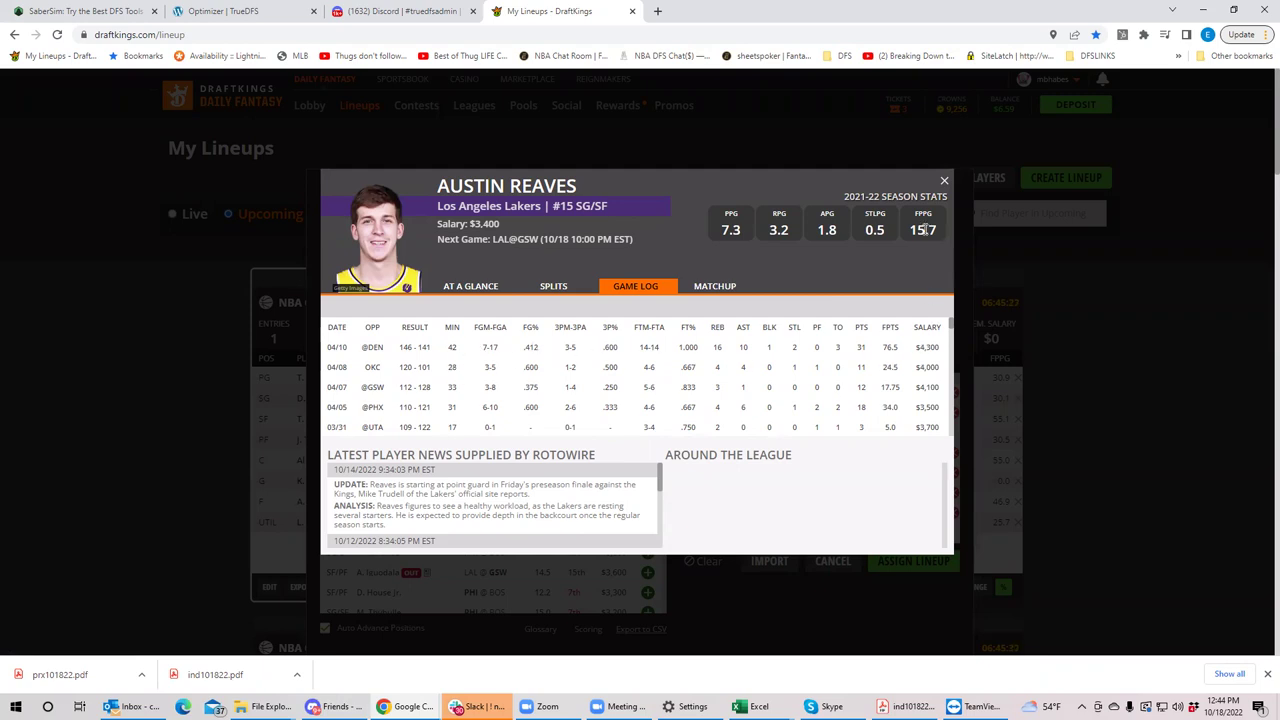
{"action": "left_click", "coordinate": [945, 183]}
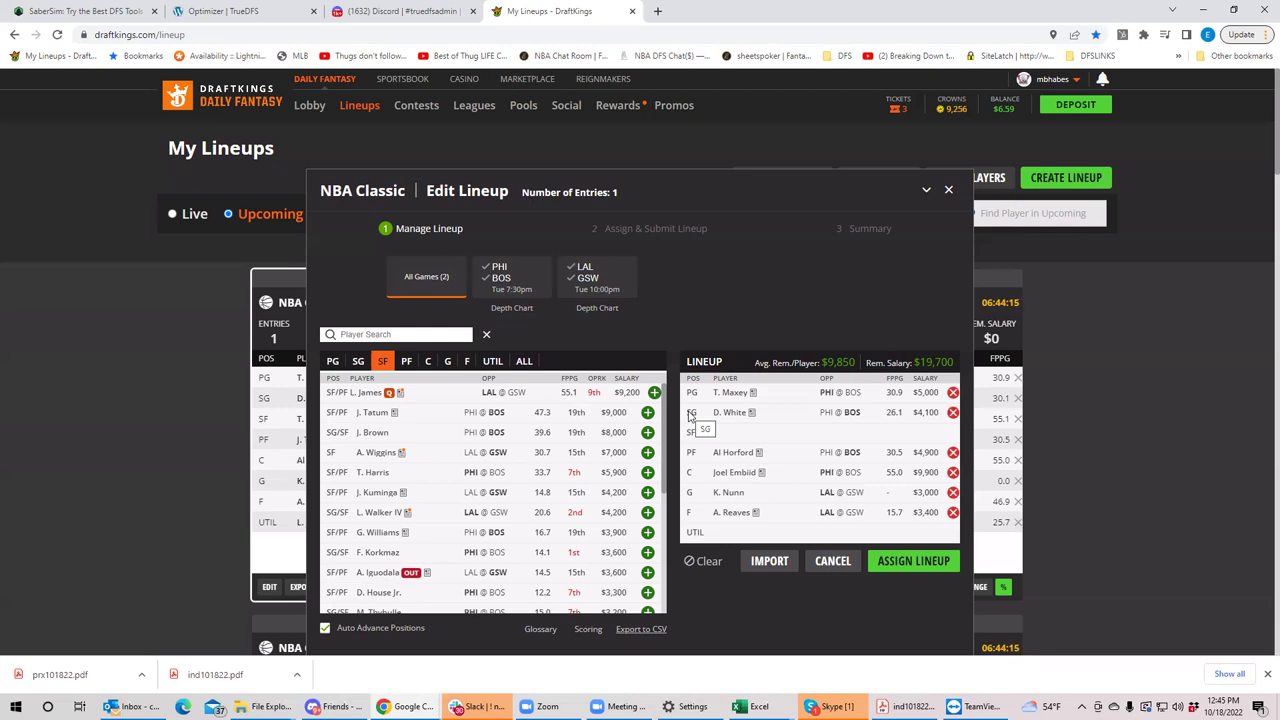
{"action": "left_click", "coordinate": [833, 706]}
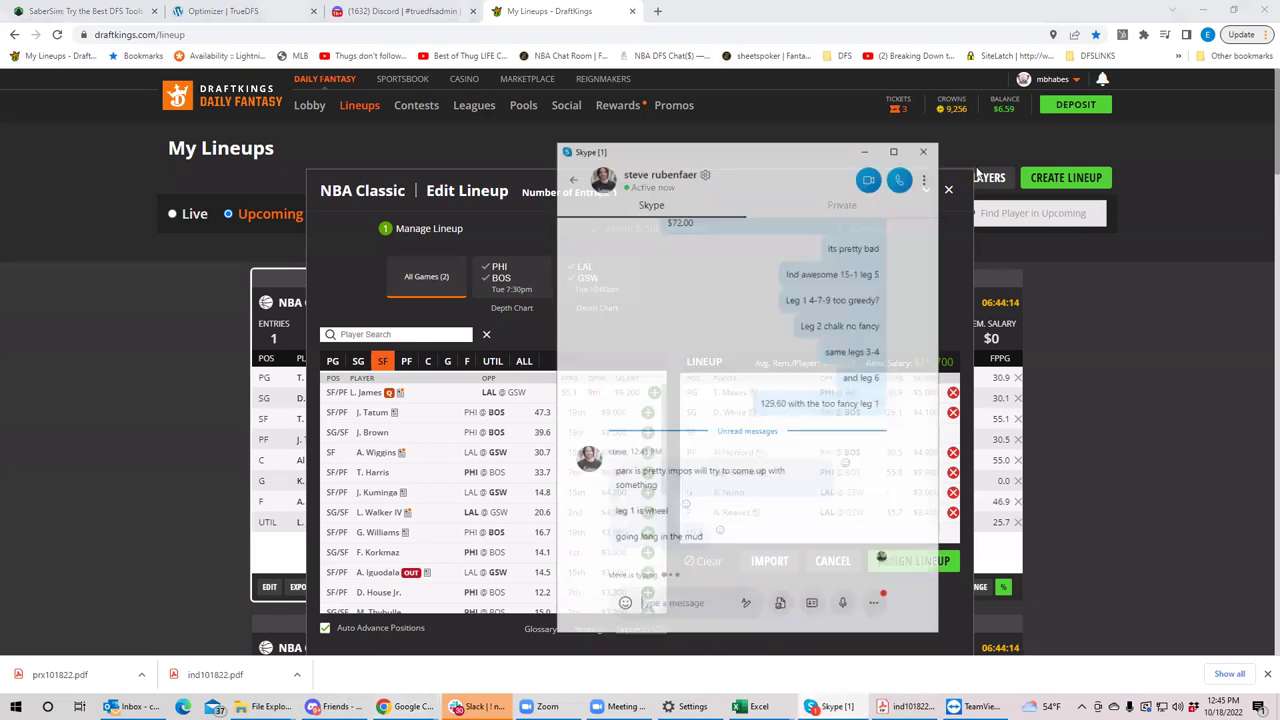
{"action": "key", "text": "alt+Tab"}
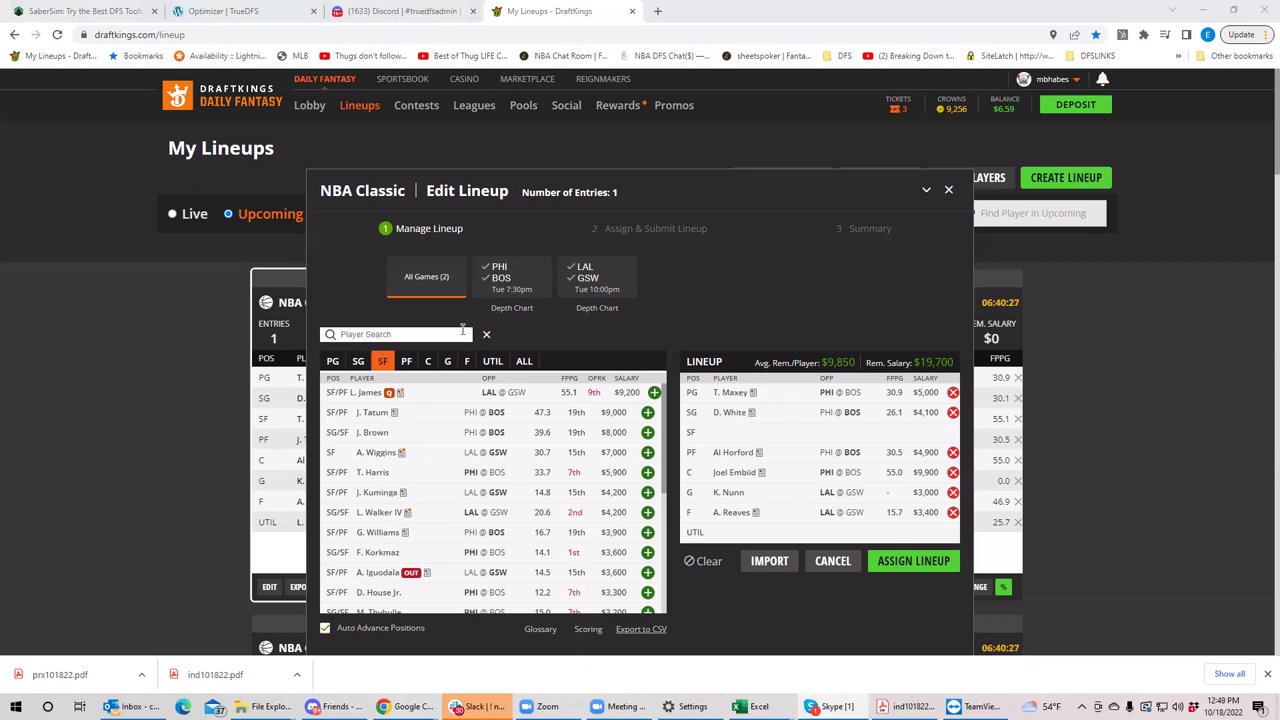
Filter the player pool to Golden State and review its power forwards, small forwards and shooting guards
{"action": "left_click", "coordinate": [588, 283]}
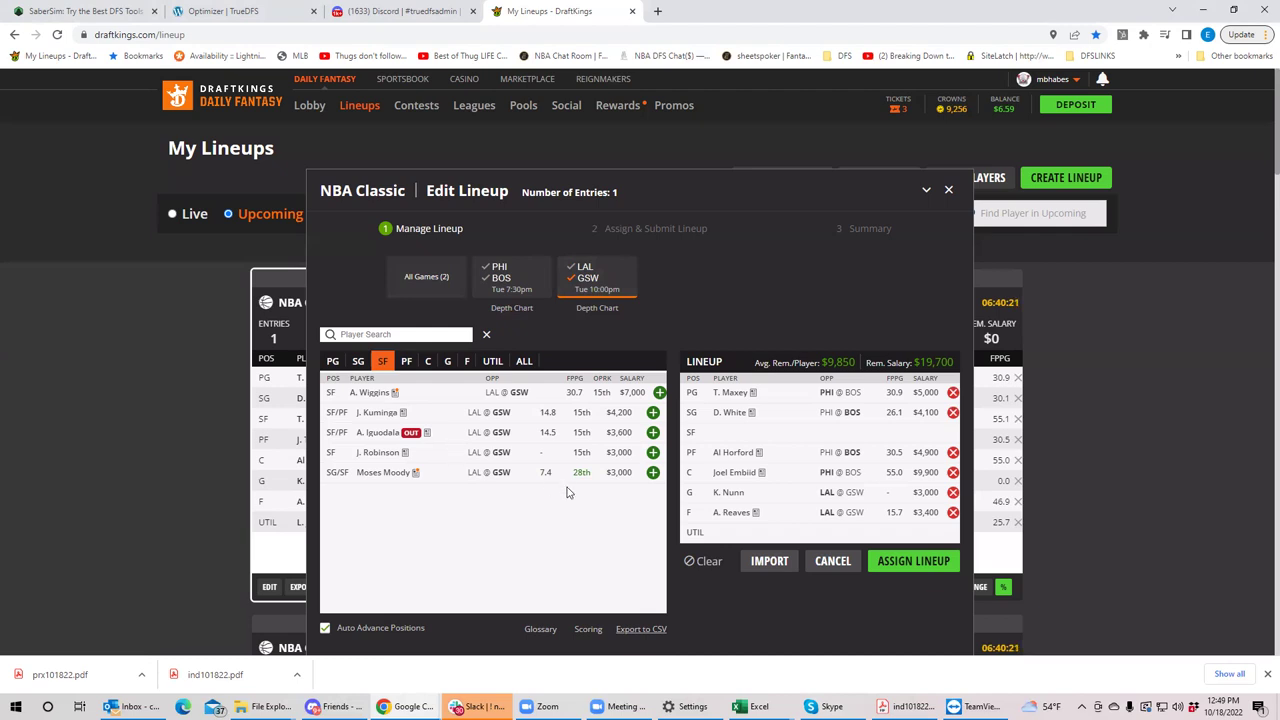
{"action": "left_click", "coordinate": [405, 362]}
{"action": "left_click", "coordinate": [383, 362]}
{"action": "left_click", "coordinate": [359, 362]}
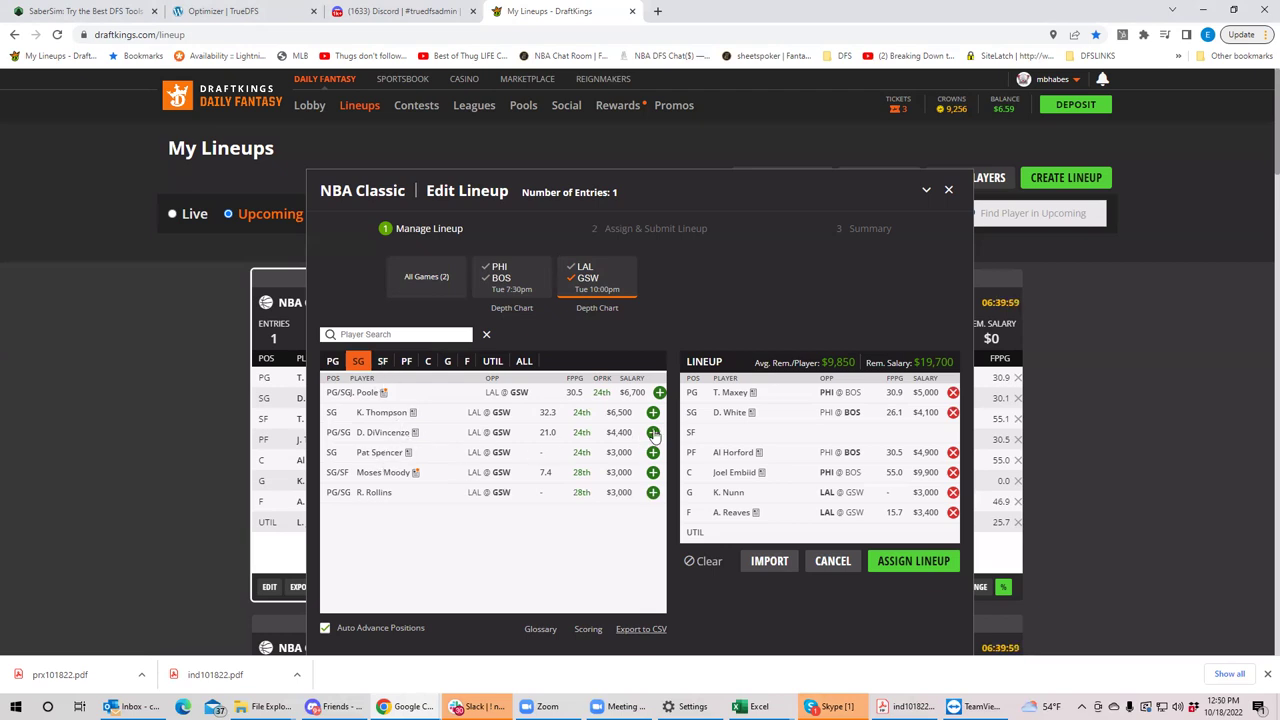
Examine the player cards of Moses Moody and Pat Spencer, including Moody's game log
{"action": "left_click", "coordinate": [372, 476]}
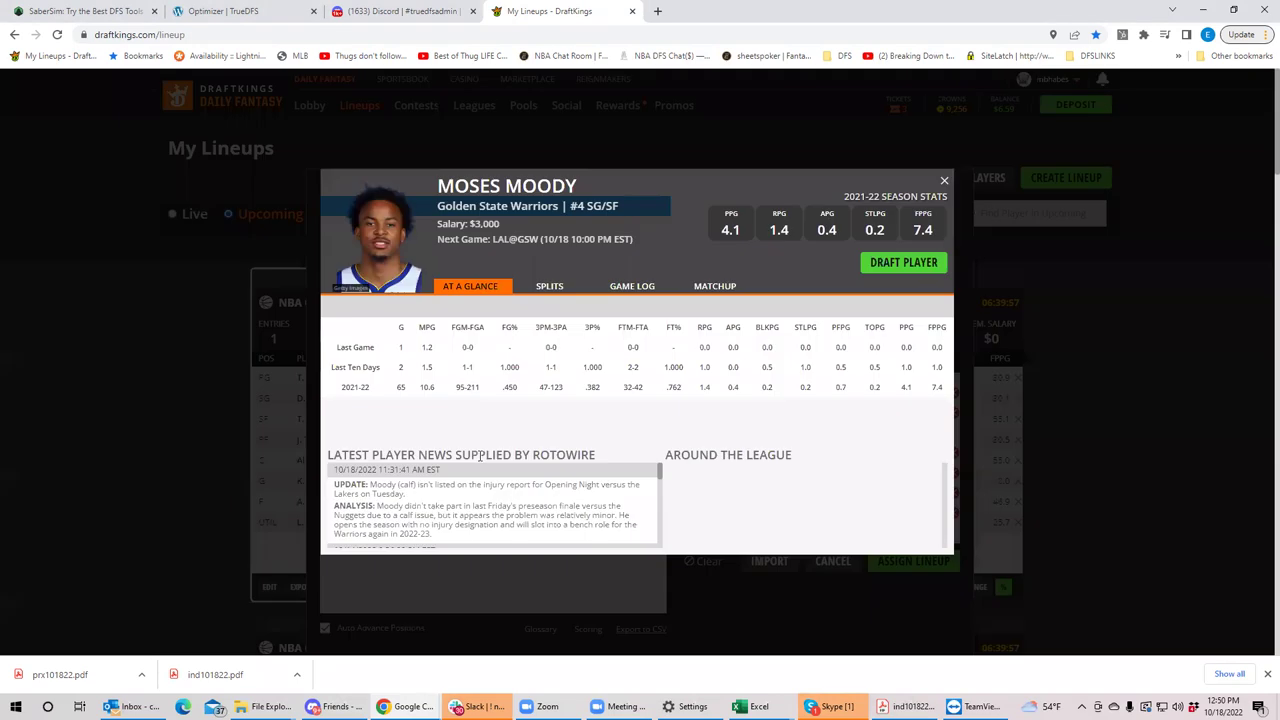
{"action": "left_click", "coordinate": [615, 290]}
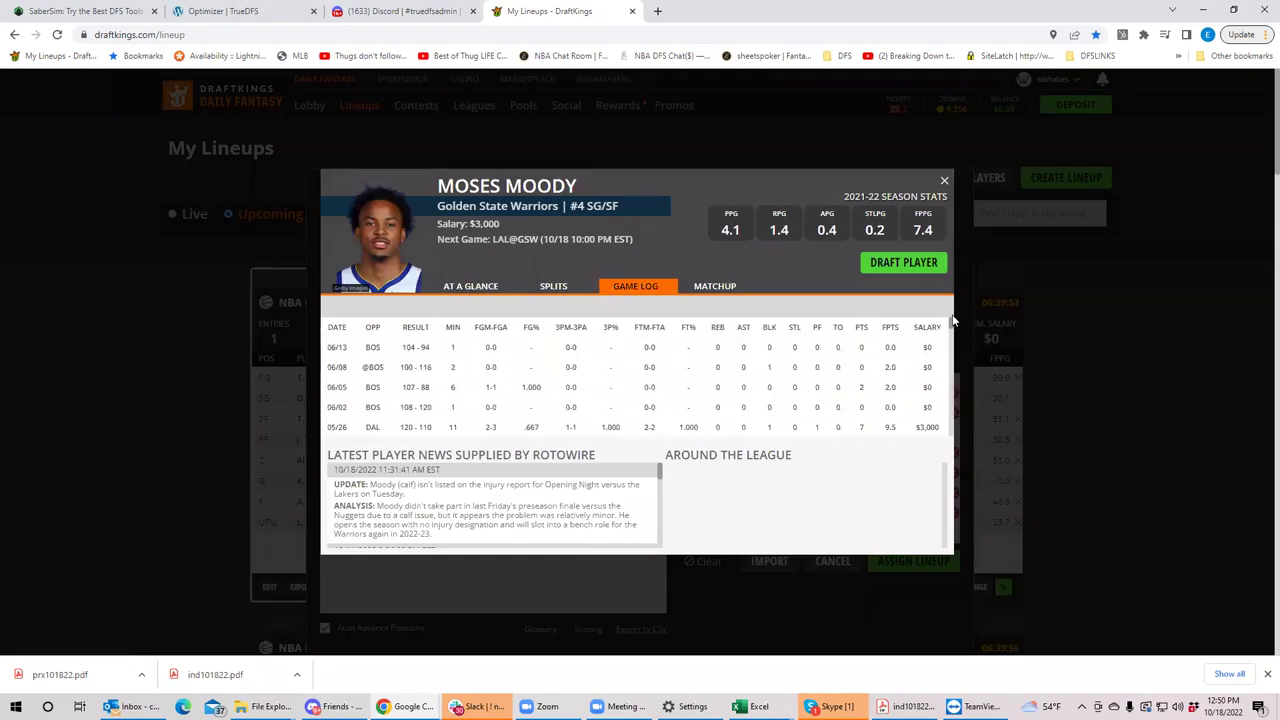
{"action": "left_click_drag", "start_coordinate": [952, 320], "coordinate": [913, 332]}
{"action": "left_click", "coordinate": [600, 398]}
{"action": "left_click", "coordinate": [943, 183]}
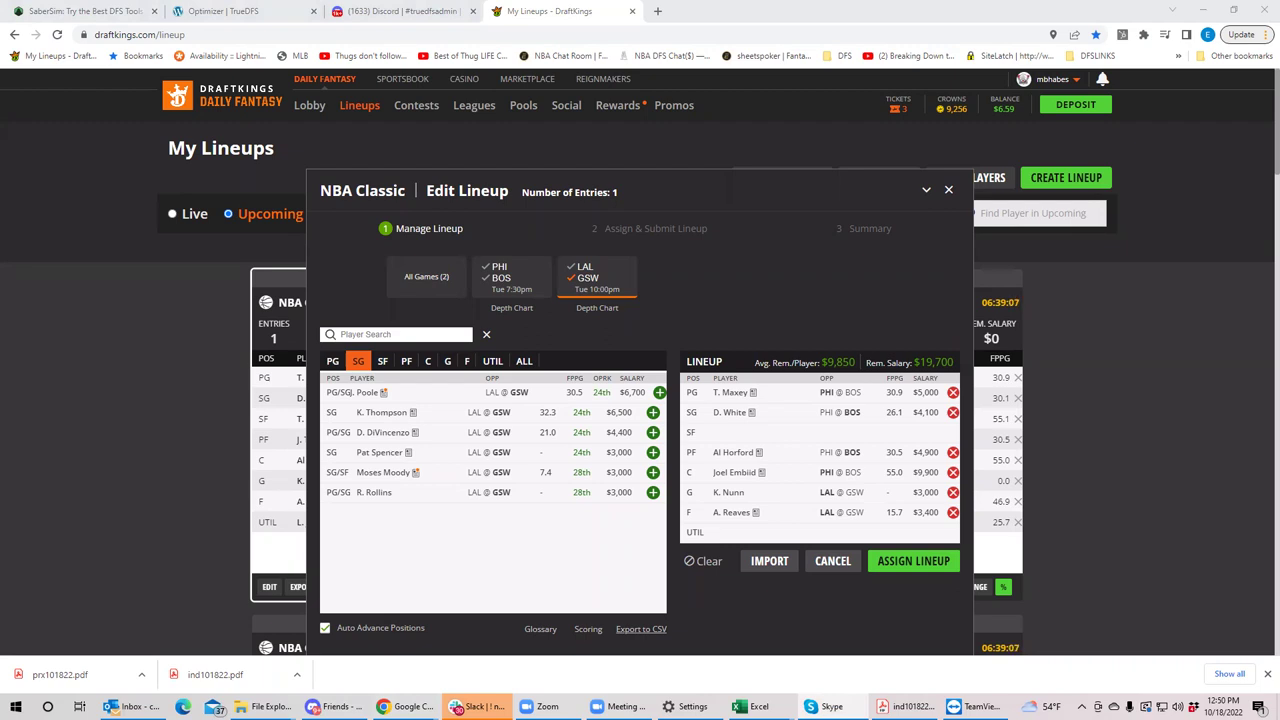
{"action": "left_click", "coordinate": [395, 456]}
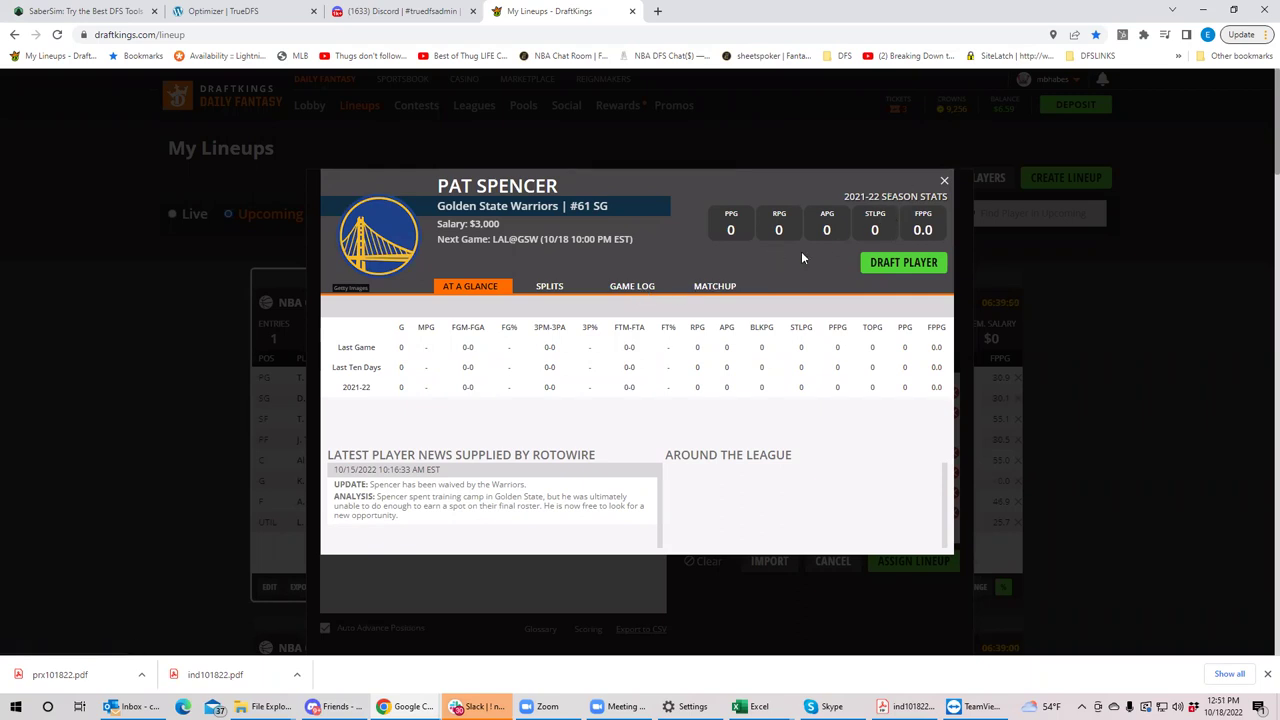
{"action": "left_click", "coordinate": [944, 184]}
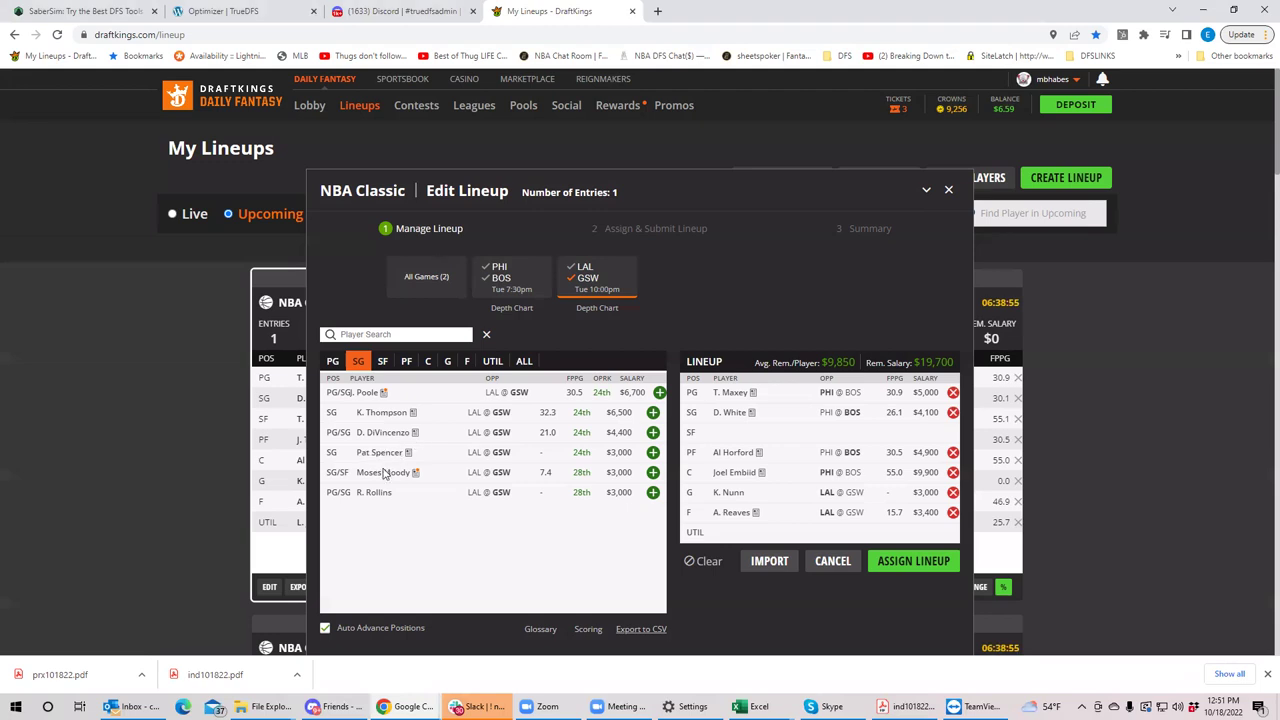
Add J. Kuminga to the lineup at SF, include Boston in the player pool, and add J. Tatum at UTIL
{"action": "left_click", "coordinate": [383, 362]}
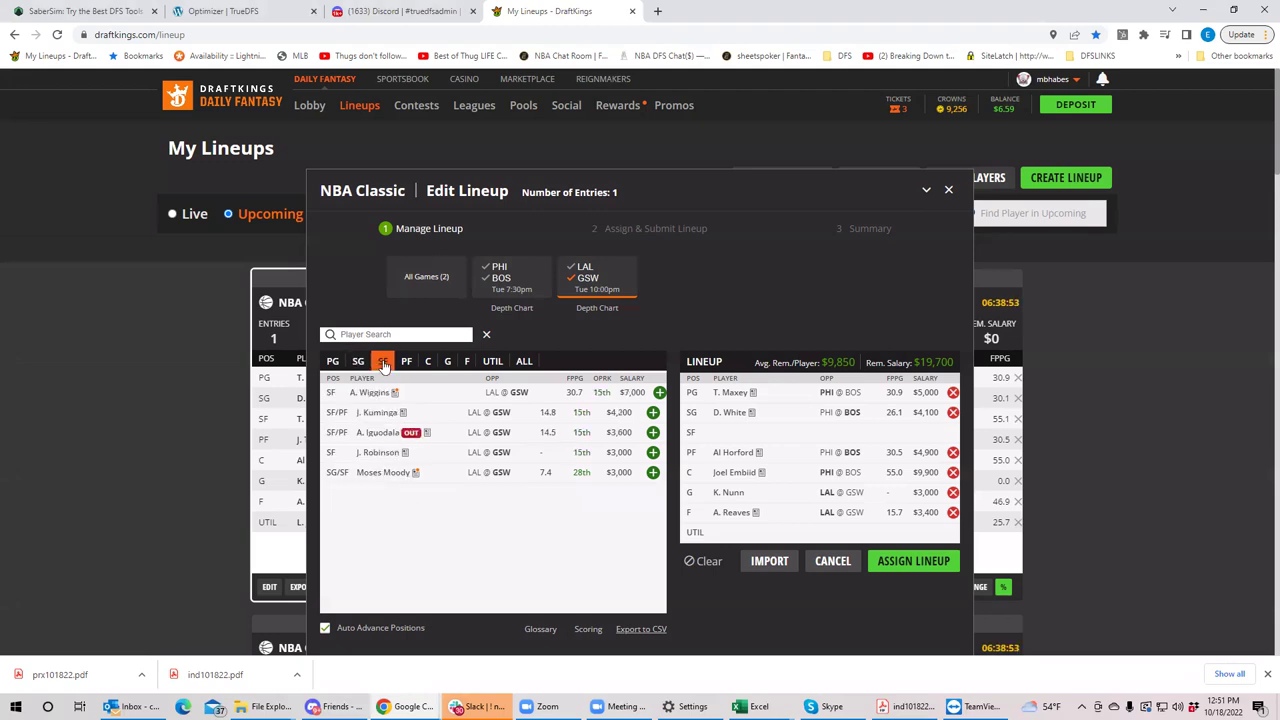
{"action": "left_click", "coordinate": [651, 412]}
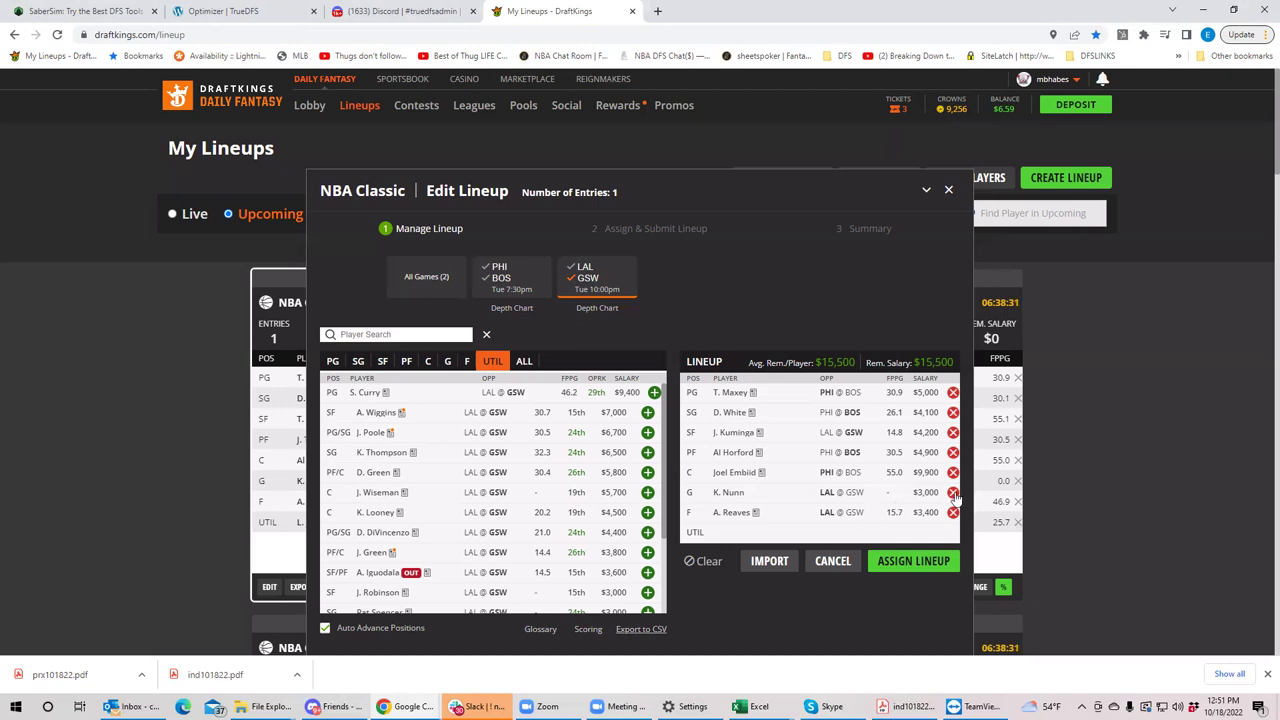
{"action": "left_click", "coordinate": [502, 282]}
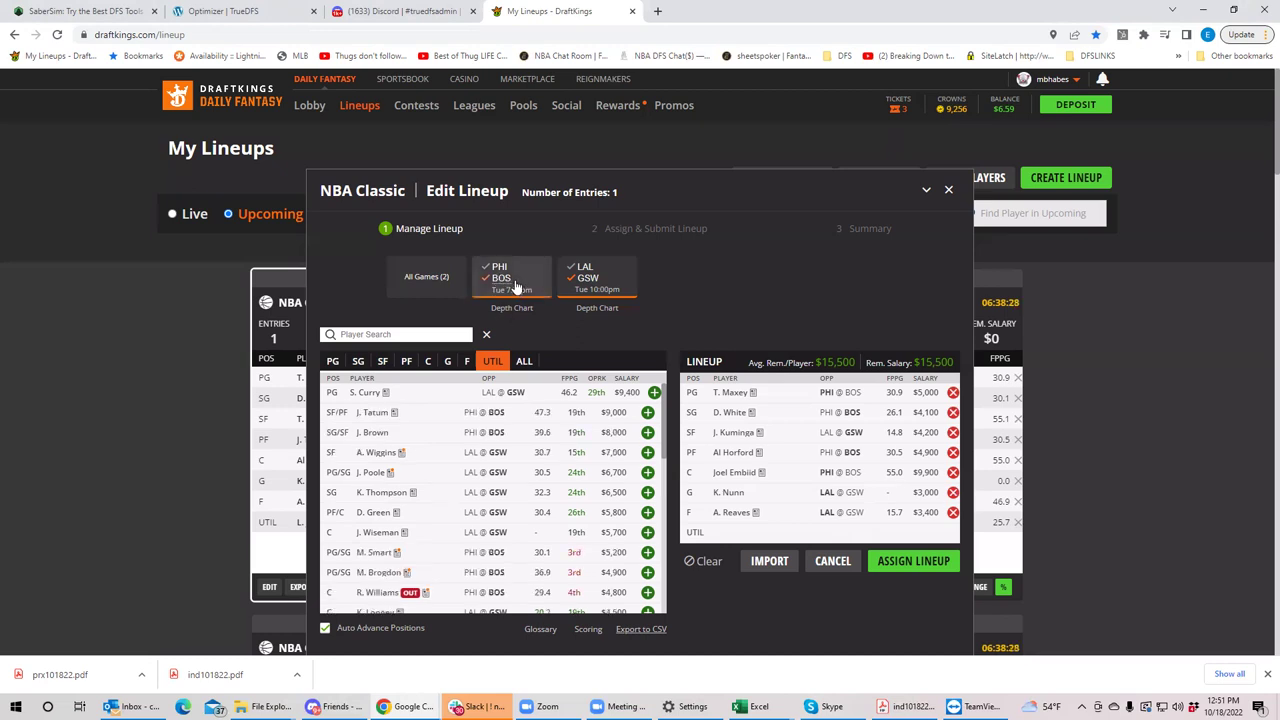
{"action": "left_click", "coordinate": [647, 414]}
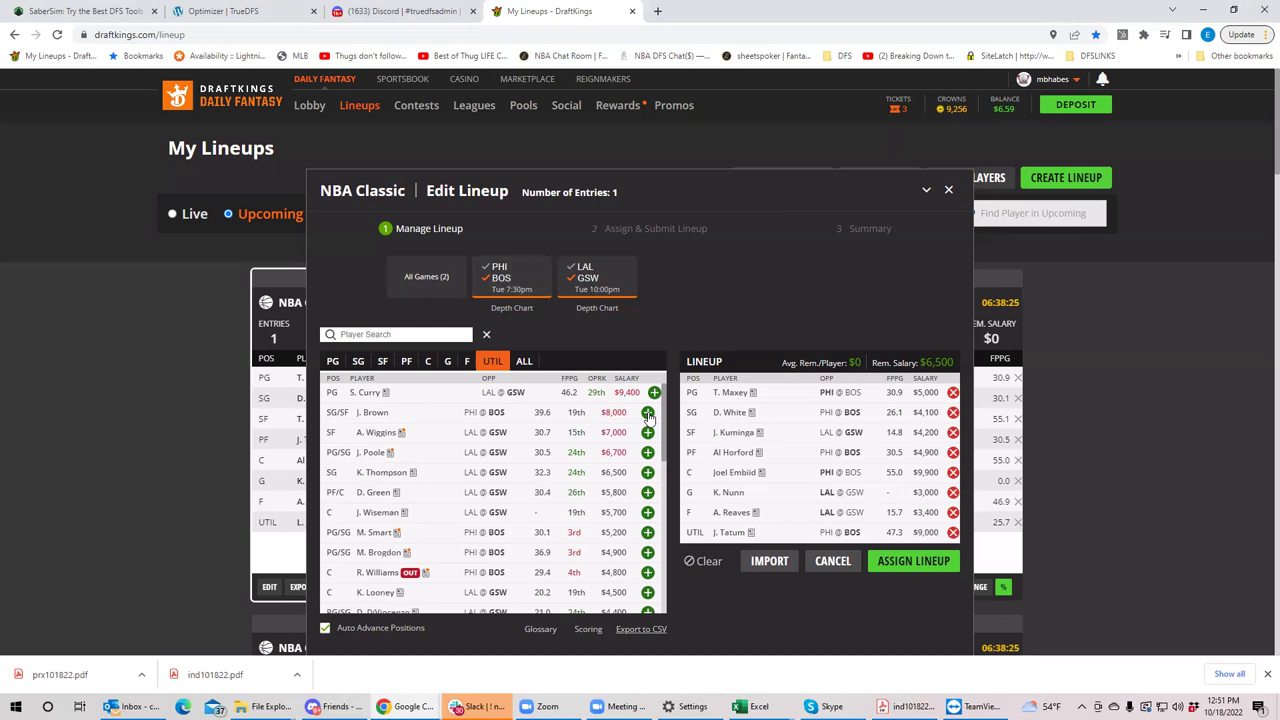
Try J. Brown in place of K. Nunn at G, and remove J. Brown from the lineup again
{"action": "left_click", "coordinate": [953, 493]}
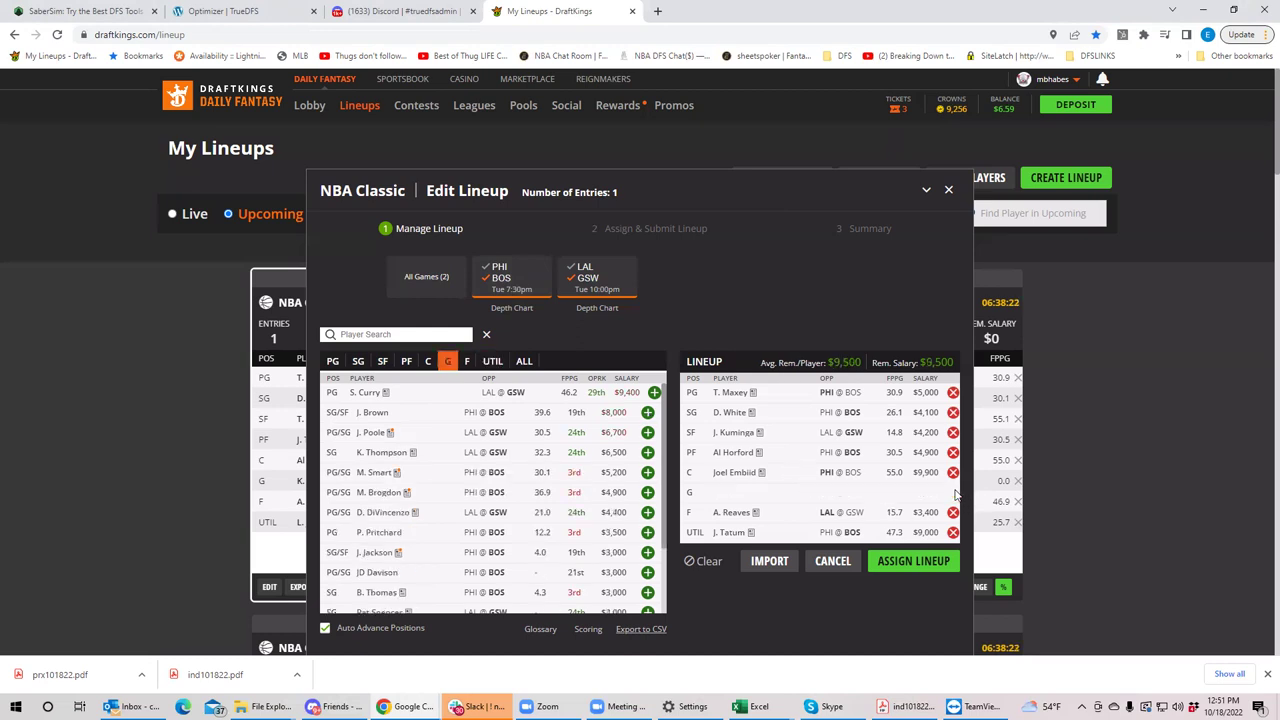
{"action": "left_click", "coordinate": [648, 413]}
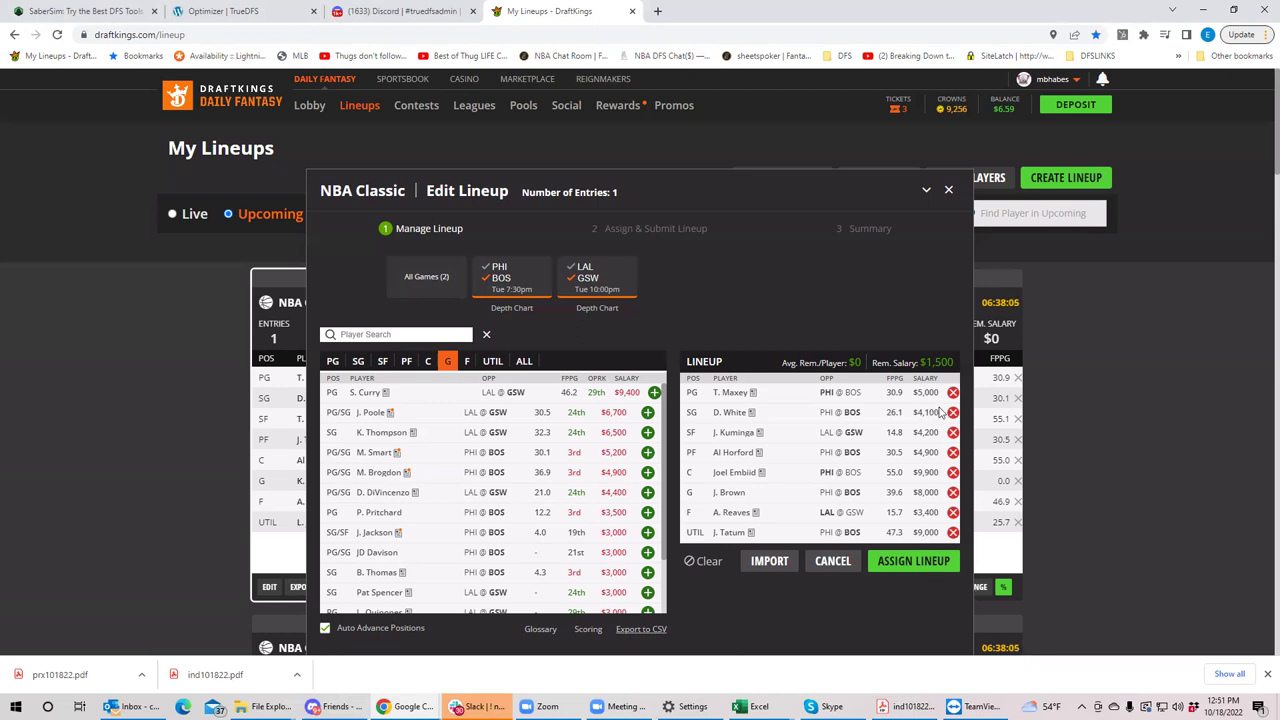
{"action": "left_click", "coordinate": [952, 492]}
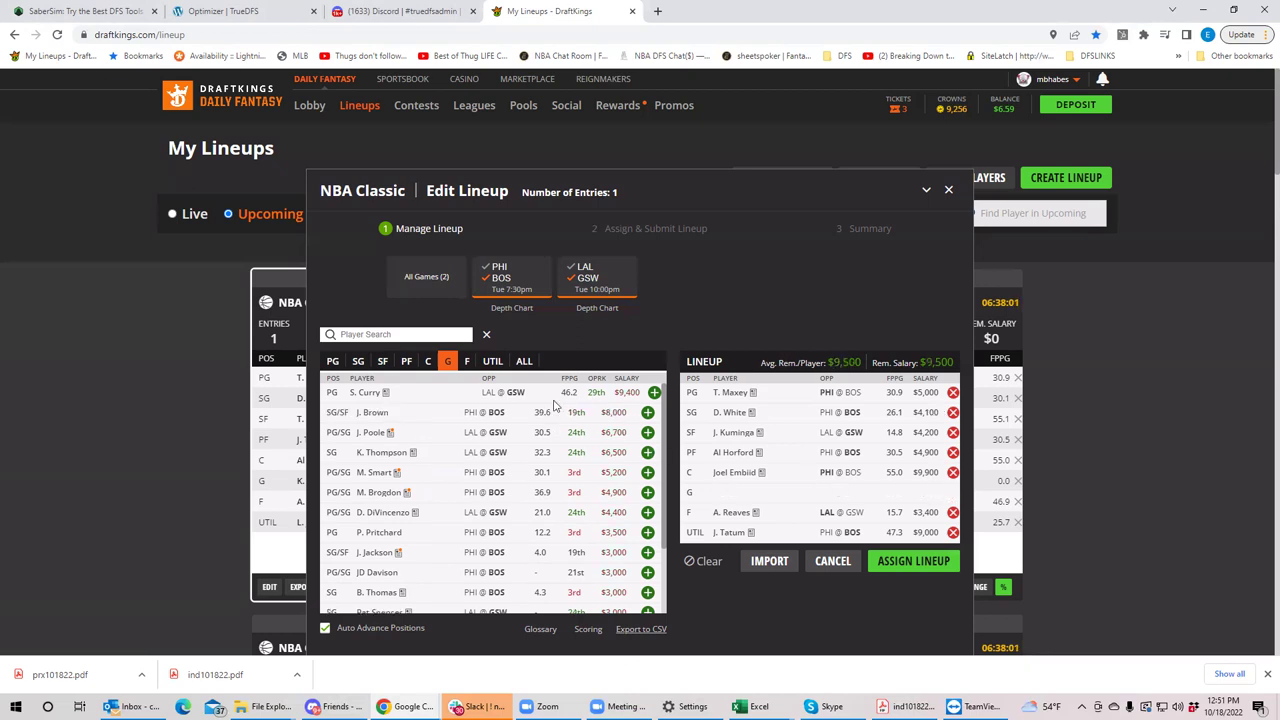
Filter the guards to Philadelphia, add J. Harden at G, and close the lineup editor without assigning the lineup
{"action": "left_click", "coordinate": [583, 280]}
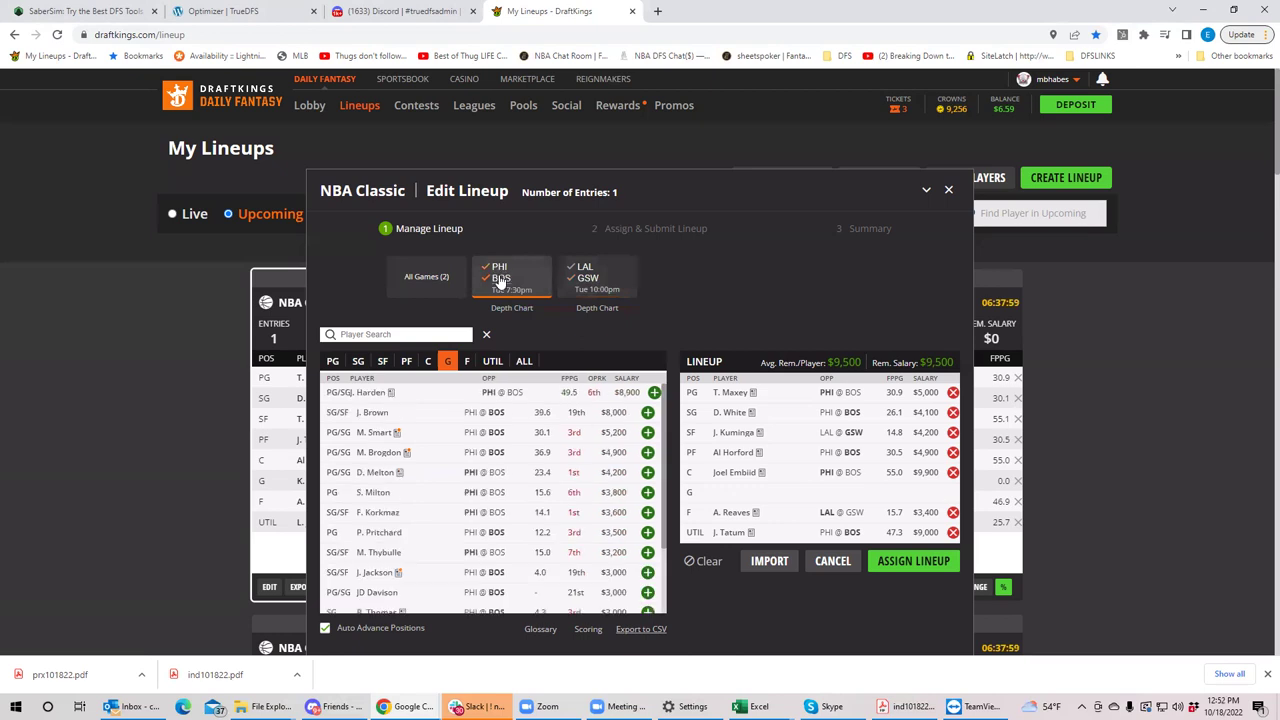
{"action": "left_click", "coordinate": [659, 393]}
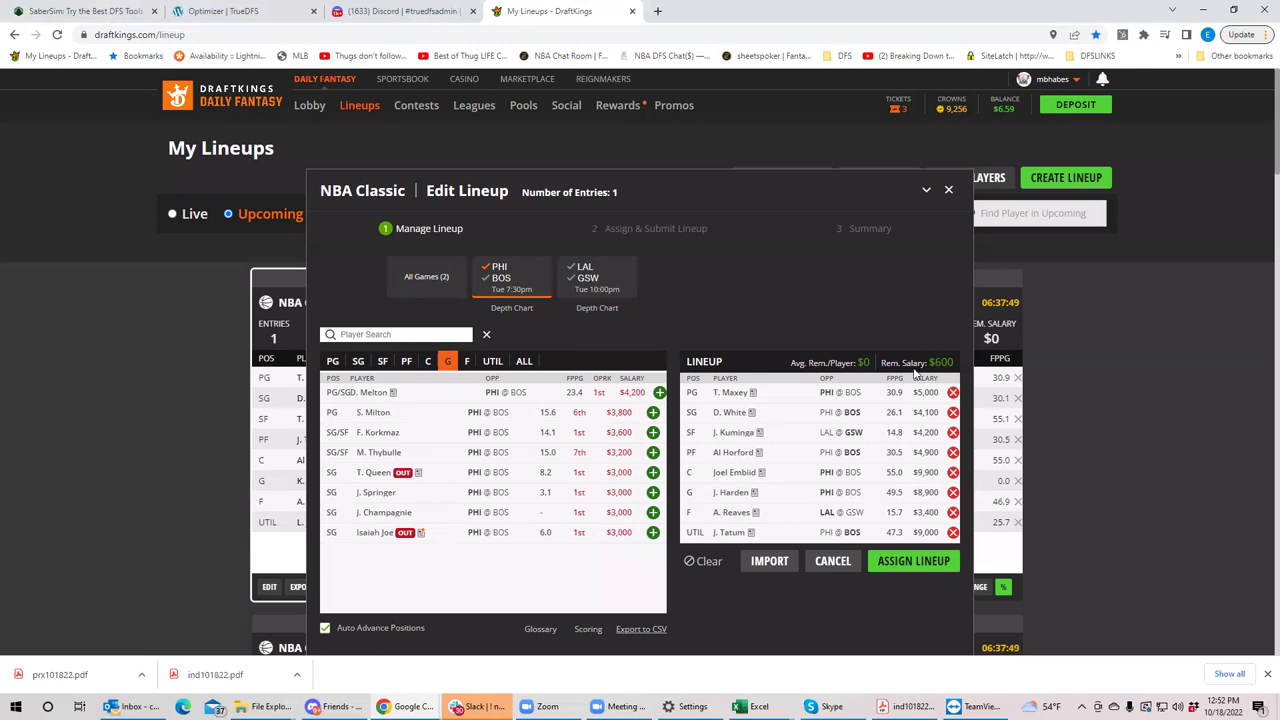
{"action": "left_click", "coordinate": [949, 191]}
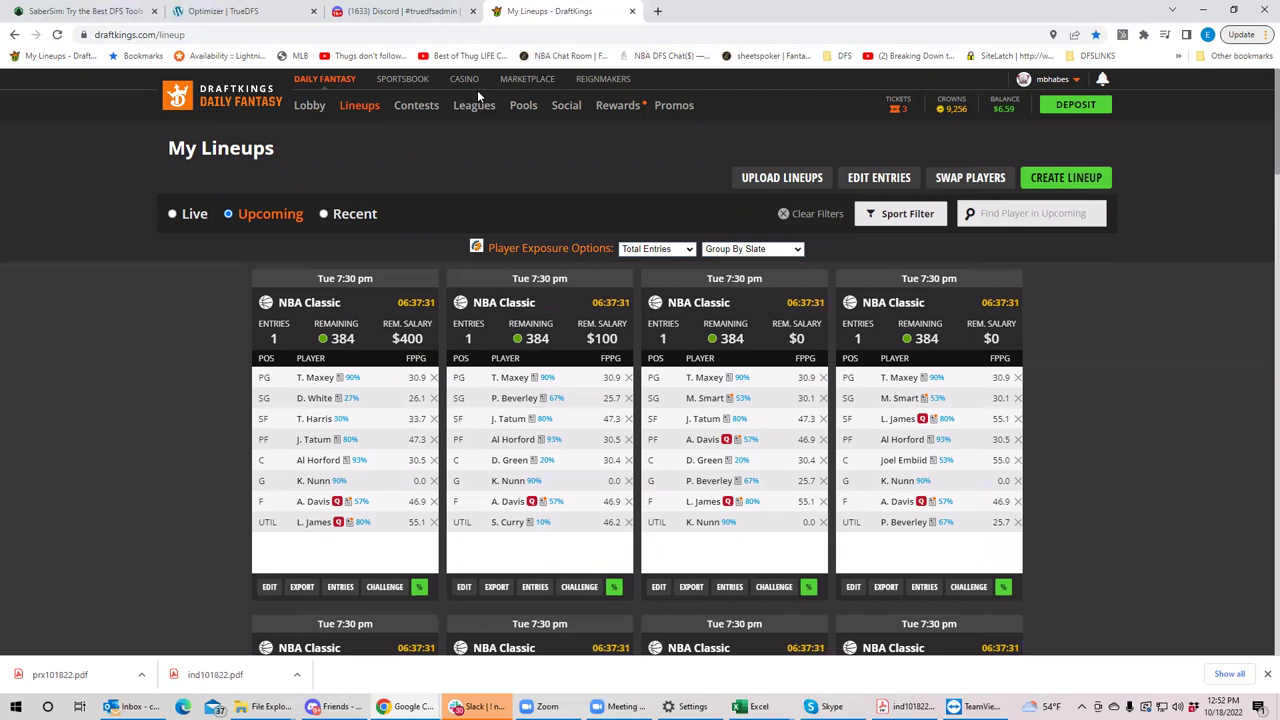
{"action": "mouse_move", "coordinate": [597, 108]}
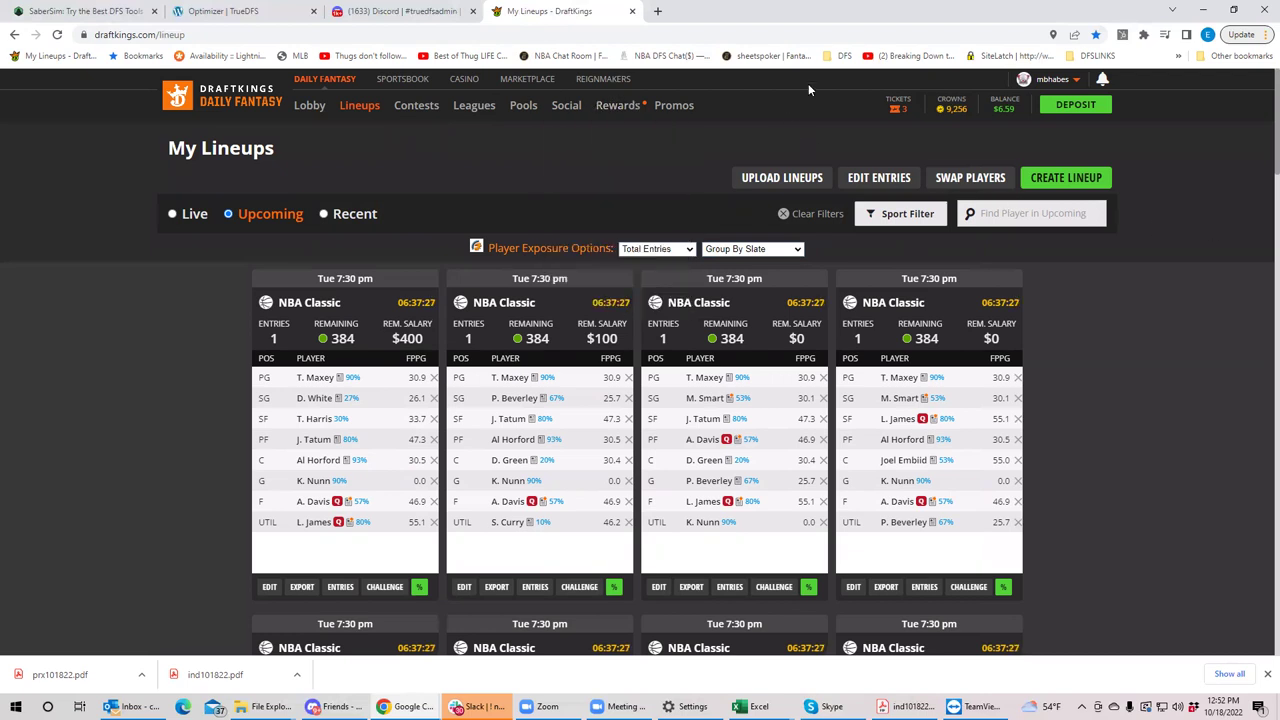